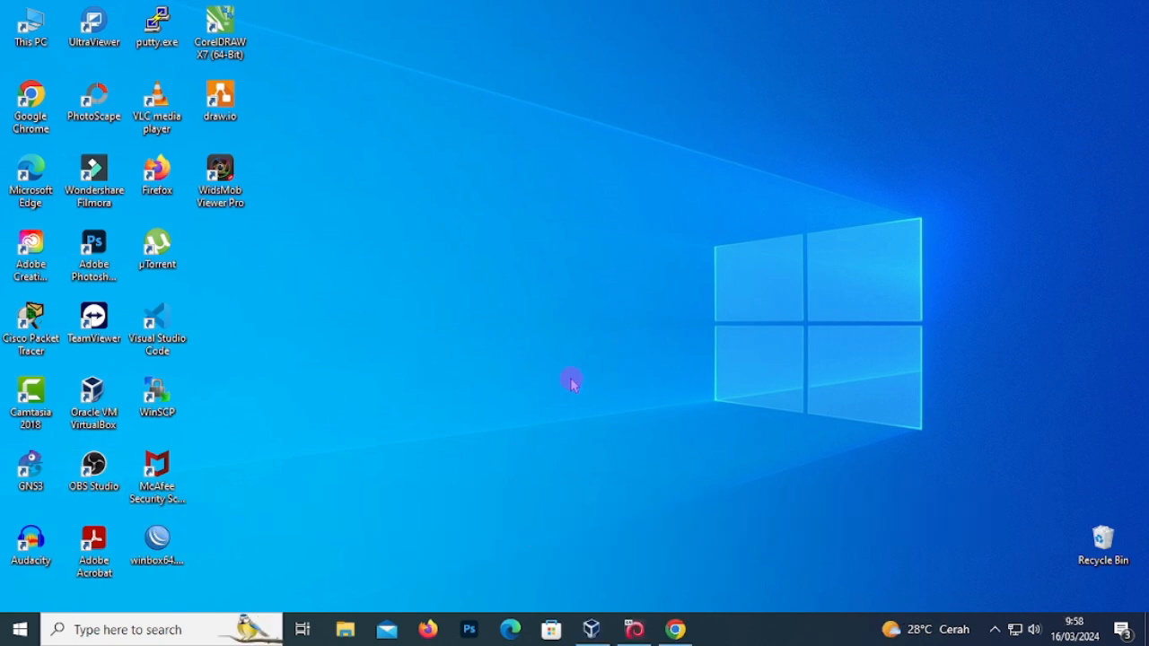
# - Search Google for 'kali linux' in Chrome and open the official kali.org site
pyautogui.click(676, 629)
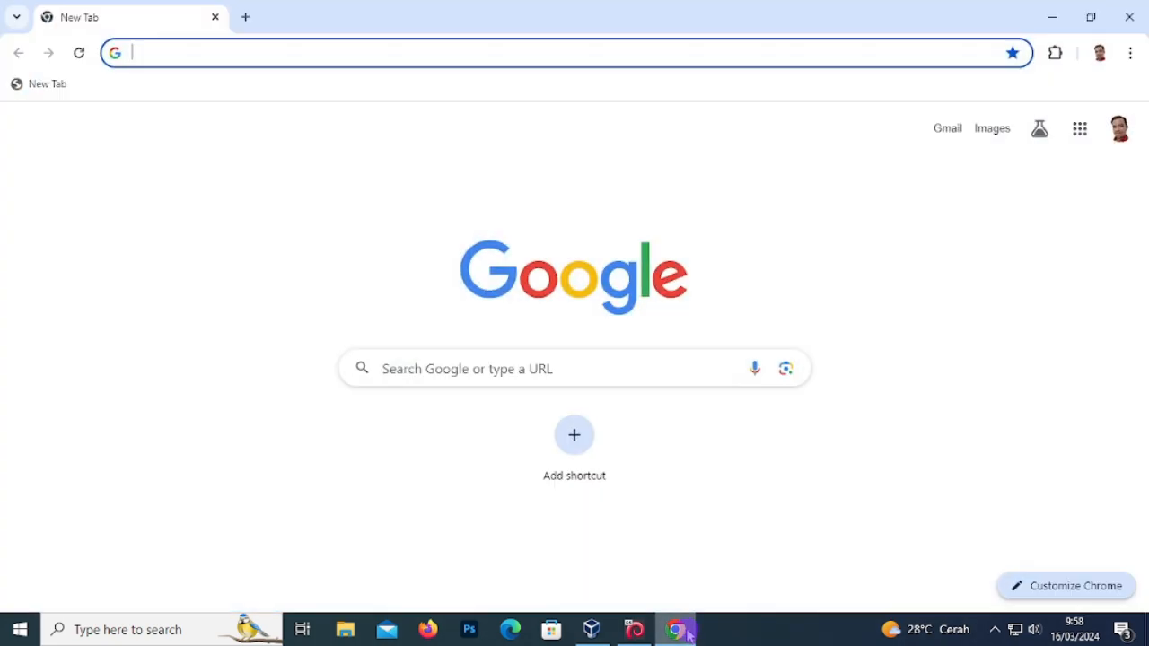
pyautogui.click(441, 368)
pyautogui.write('kali linux')
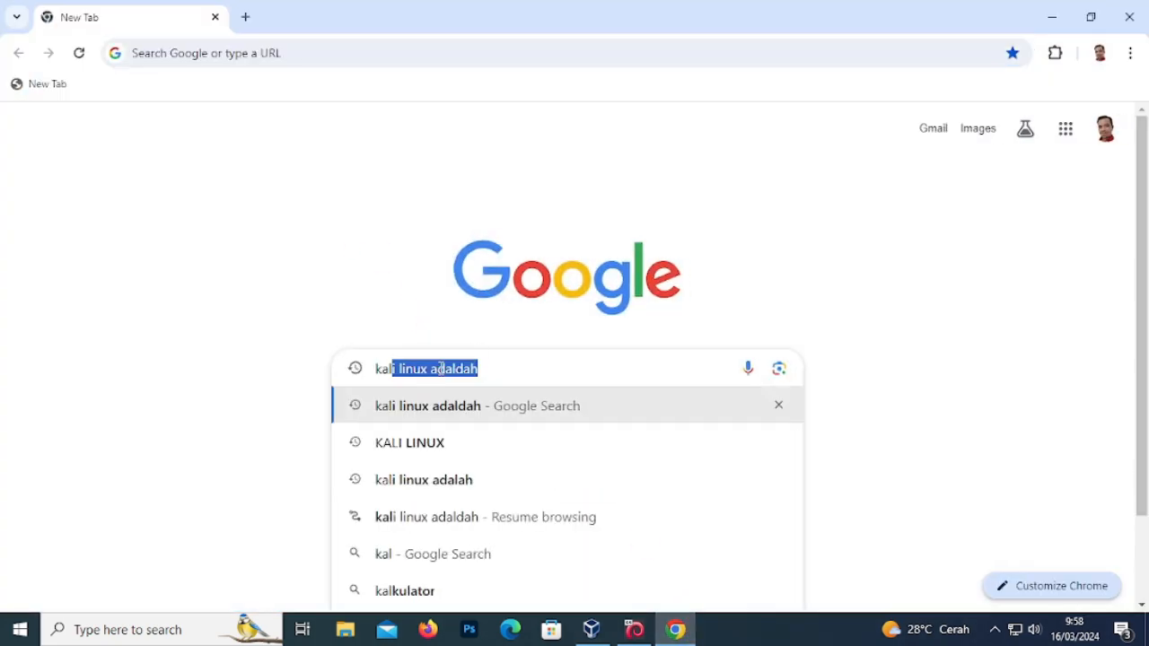
pyautogui.press('BackSpace')
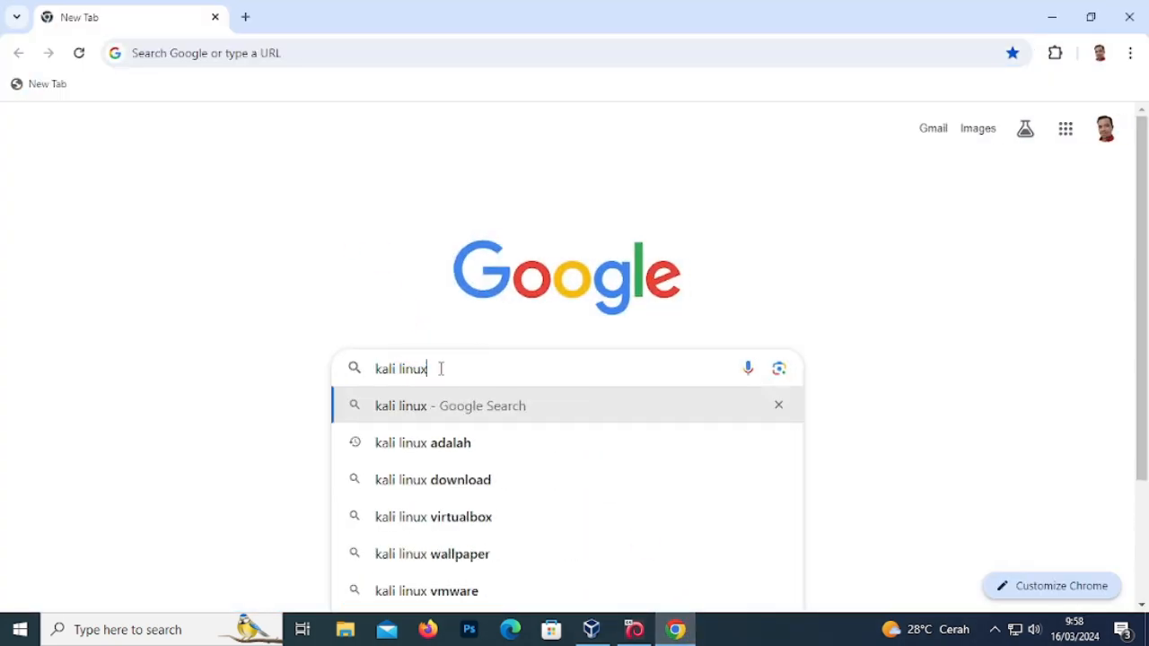
pyautogui.press('Return')
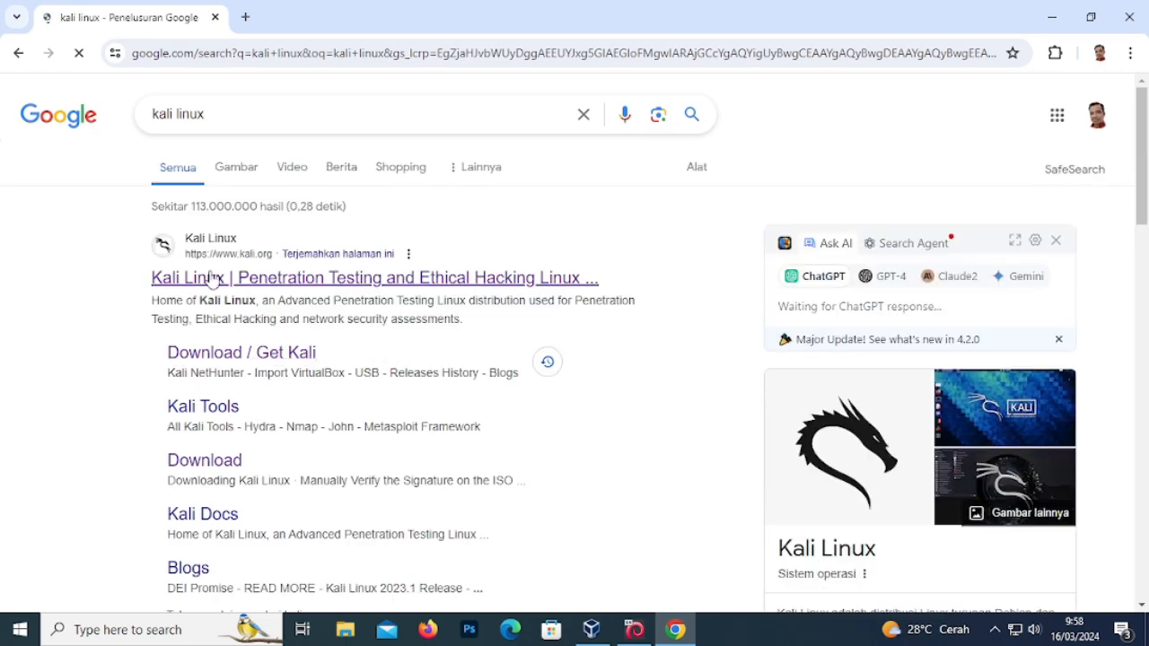
pyautogui.click(287, 278)
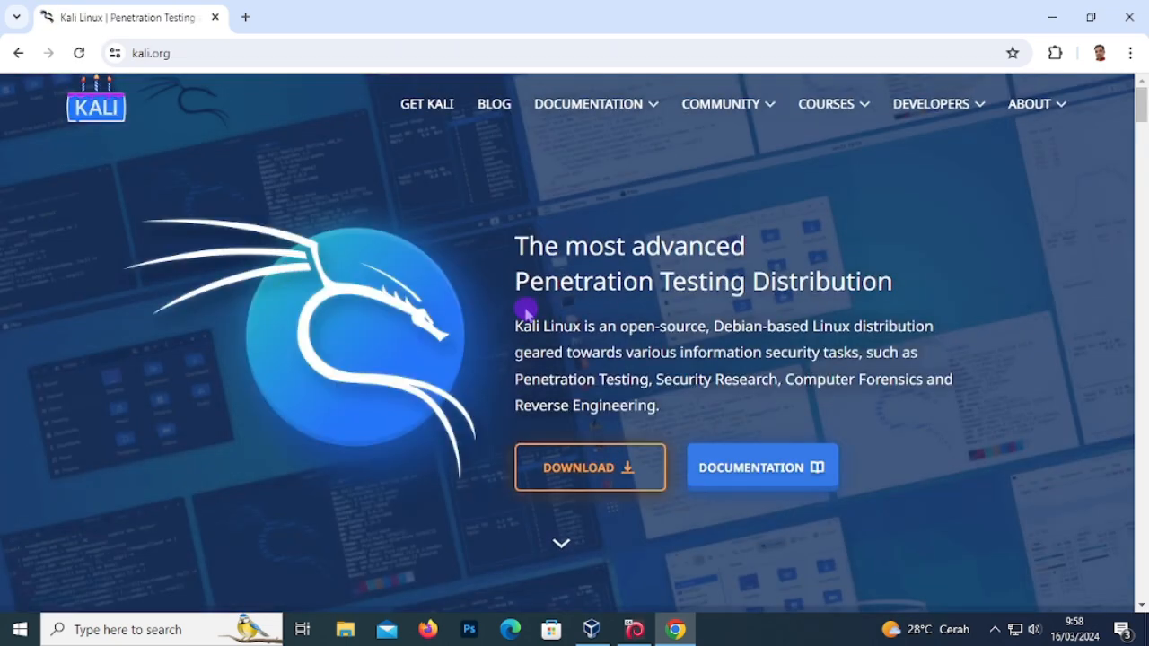
# - Scroll through the Kali site to the Get Kali platforms page, then minimize Chrome
pyautogui.moveTo(506, 243); pyautogui.dragTo(660, 404)
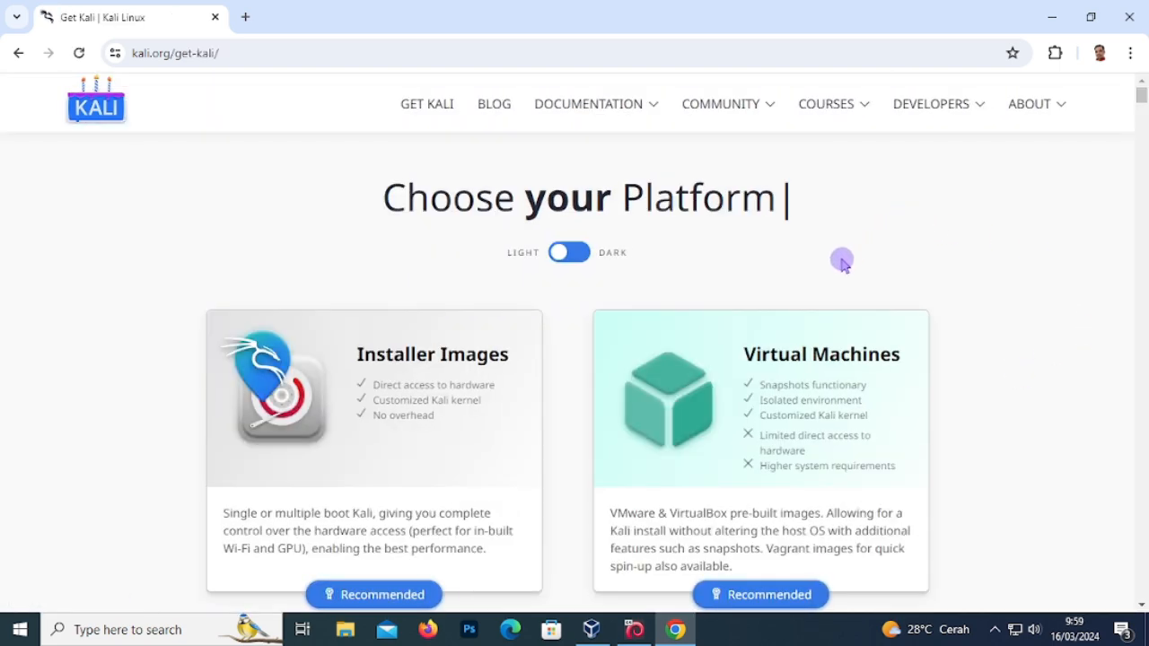
pyautogui.moveTo(1144, 93); pyautogui.dragTo(1145, 202)
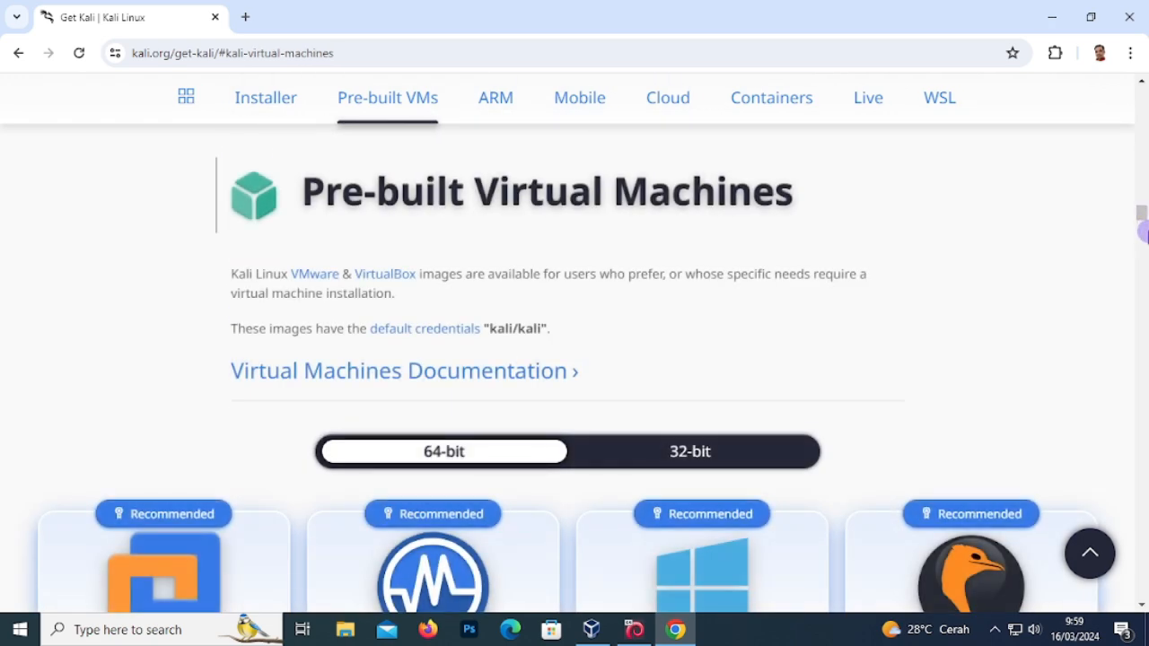
pyautogui.moveTo(1140, 215)
pyautogui.mouseDown()
pyautogui.moveTo(1145, 335)
pyautogui.moveTo(1143, 212)
pyautogui.mouseUp()
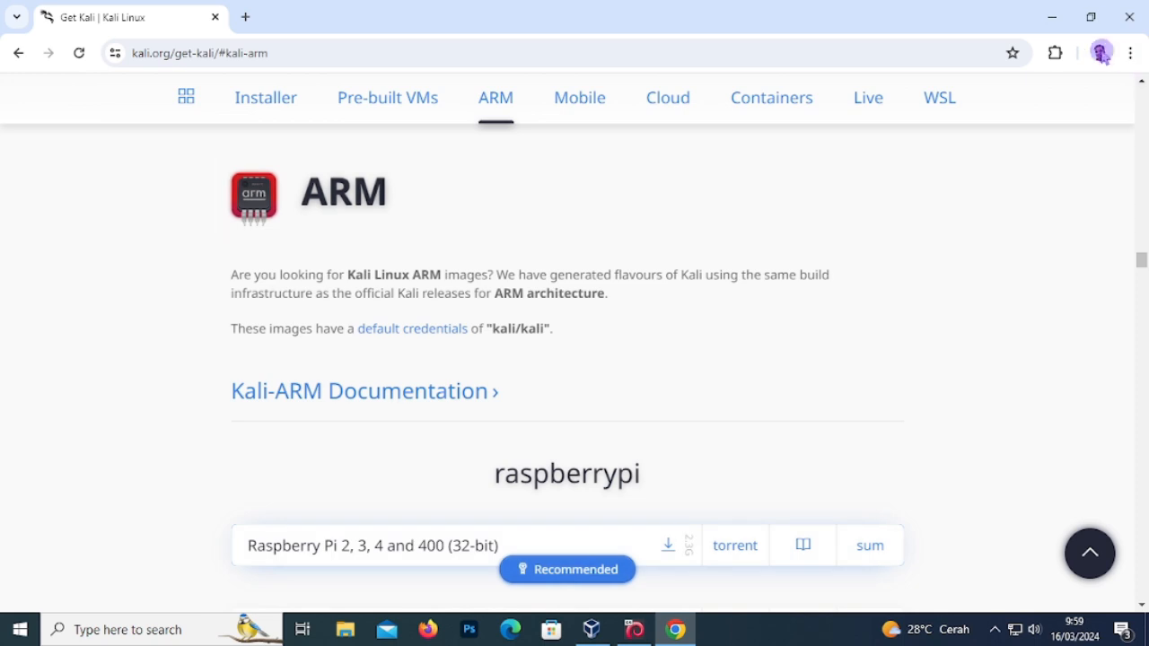
pyautogui.click(1052, 20)
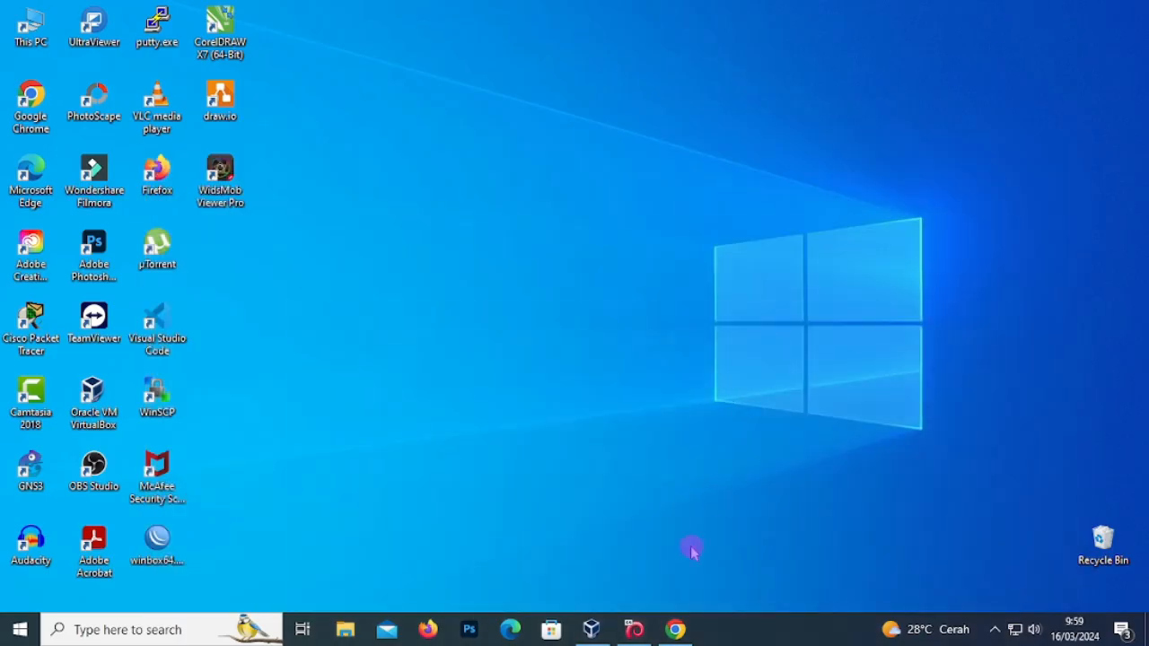
pyautogui.click(650, 629)
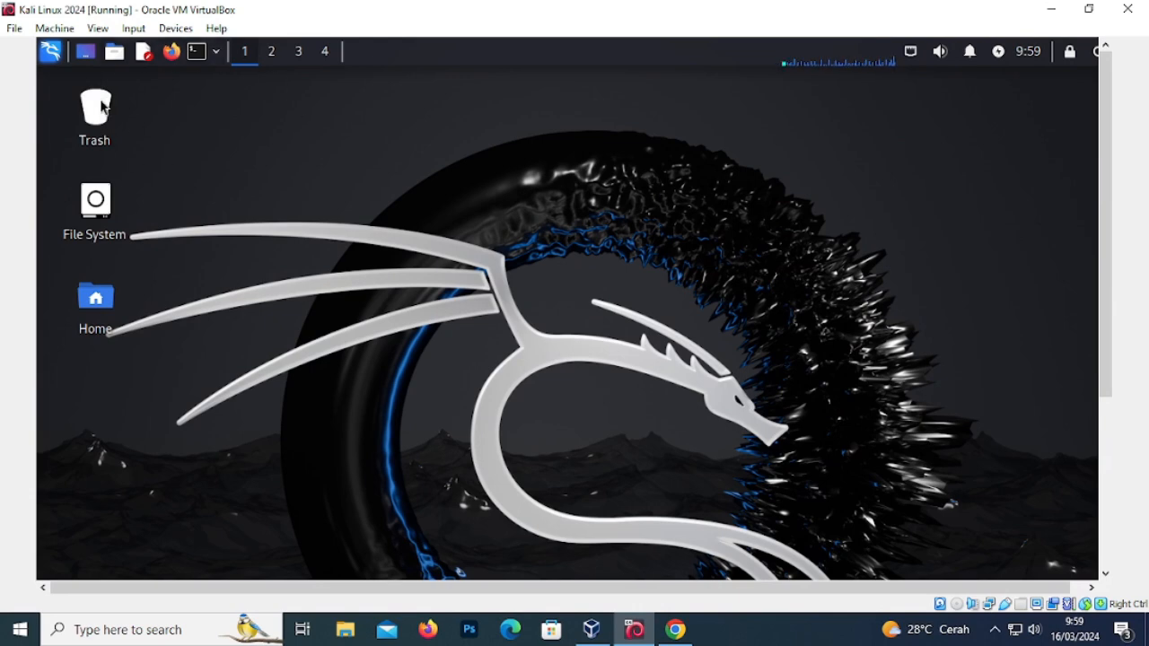
pyautogui.click(51, 52)
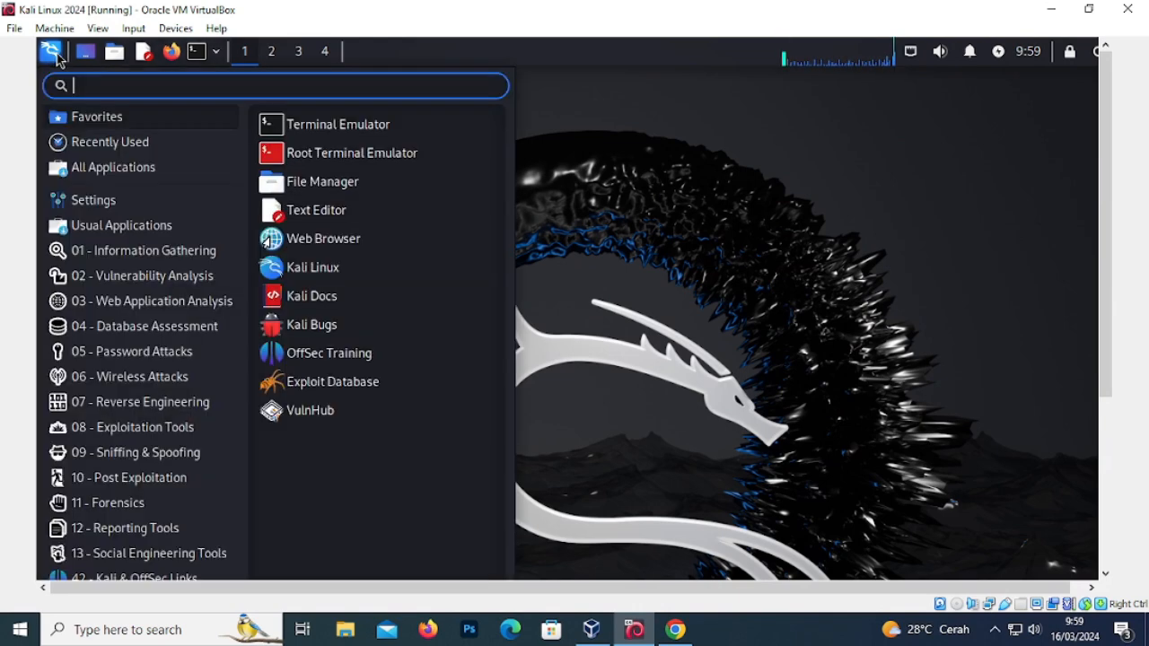
pyautogui.click(143, 307)
pyautogui.click(136, 402)
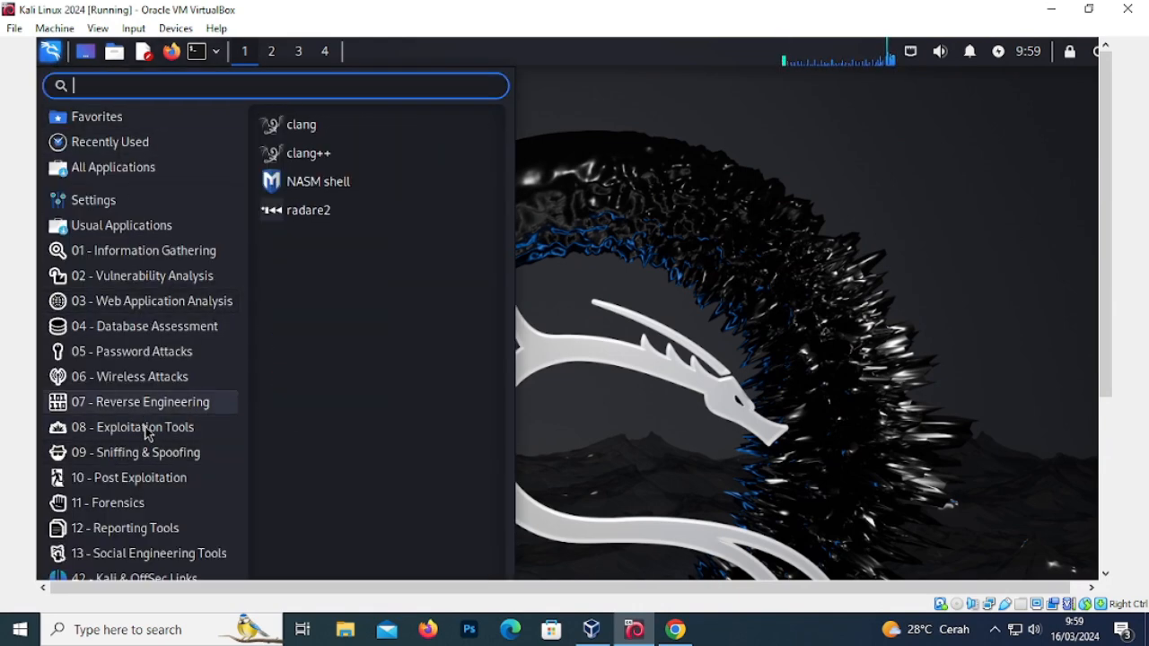
pyautogui.click(148, 504)
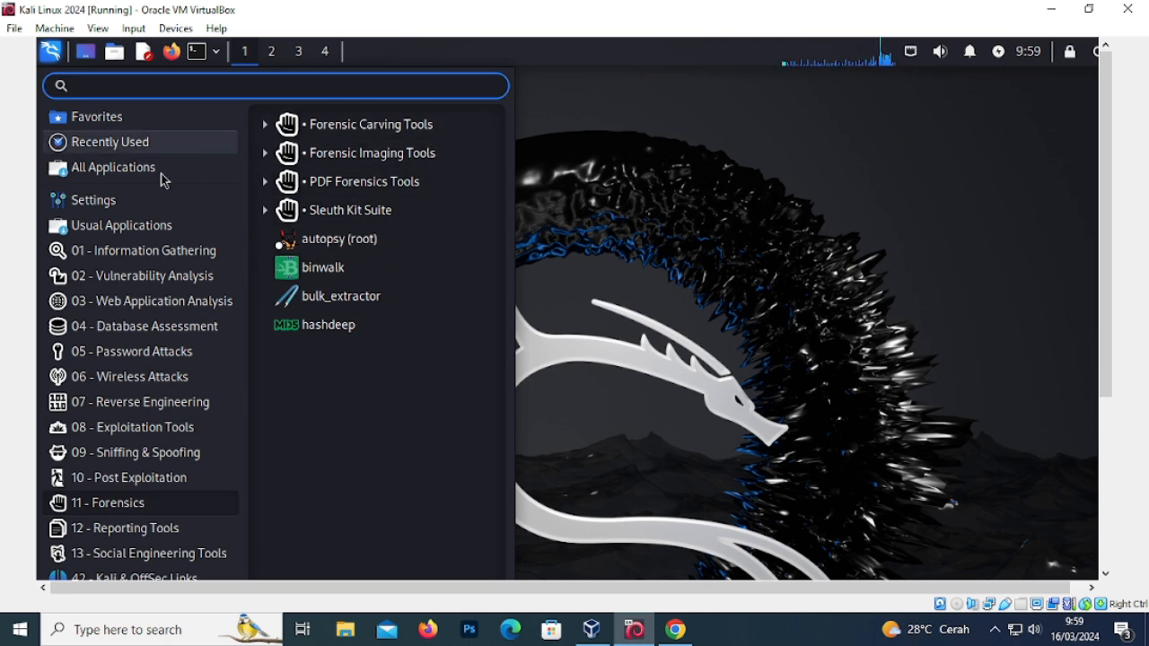
pyautogui.moveTo(186, 489)
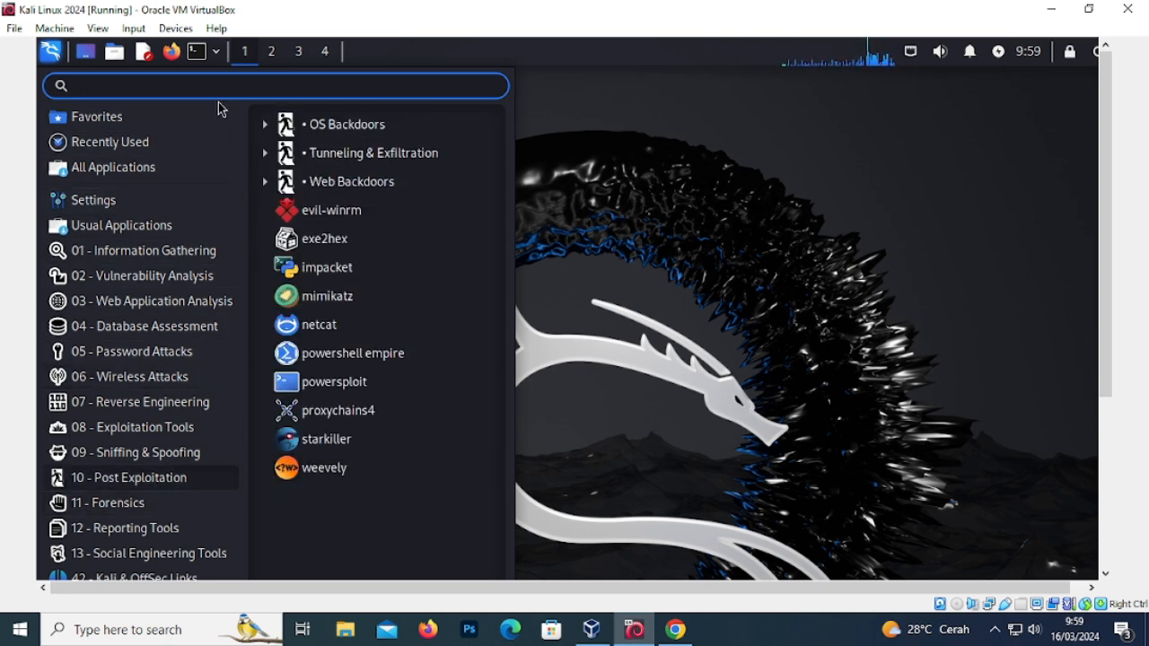
pyautogui.click(628, 164)
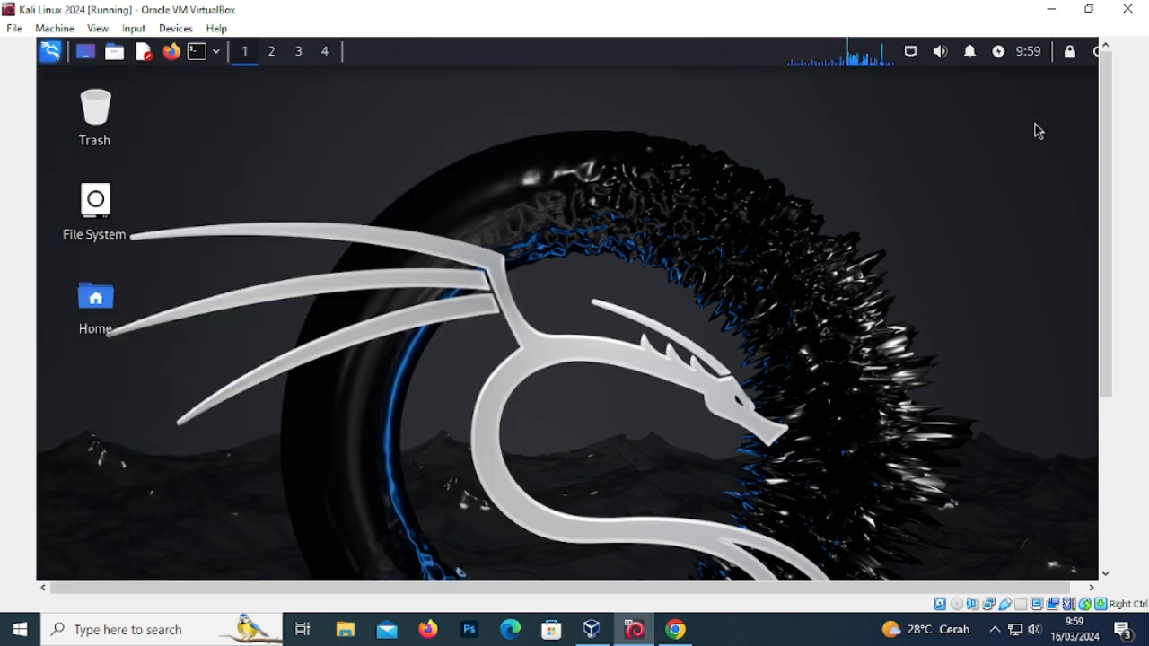
pyautogui.click(911, 53)
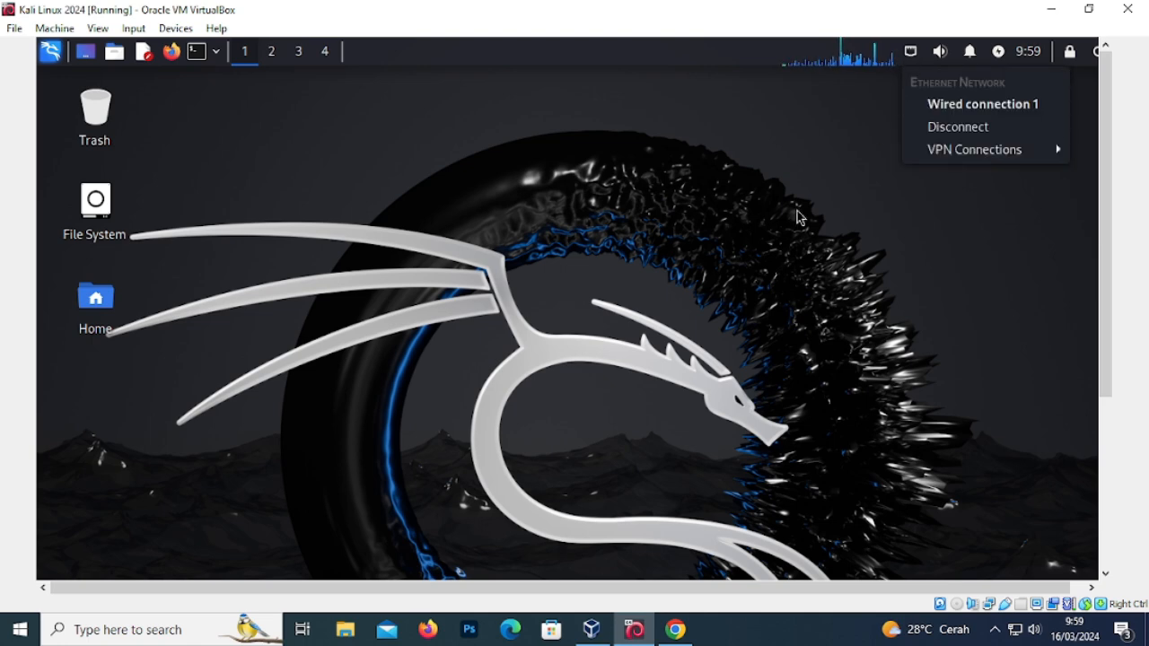
pyautogui.click(738, 272)
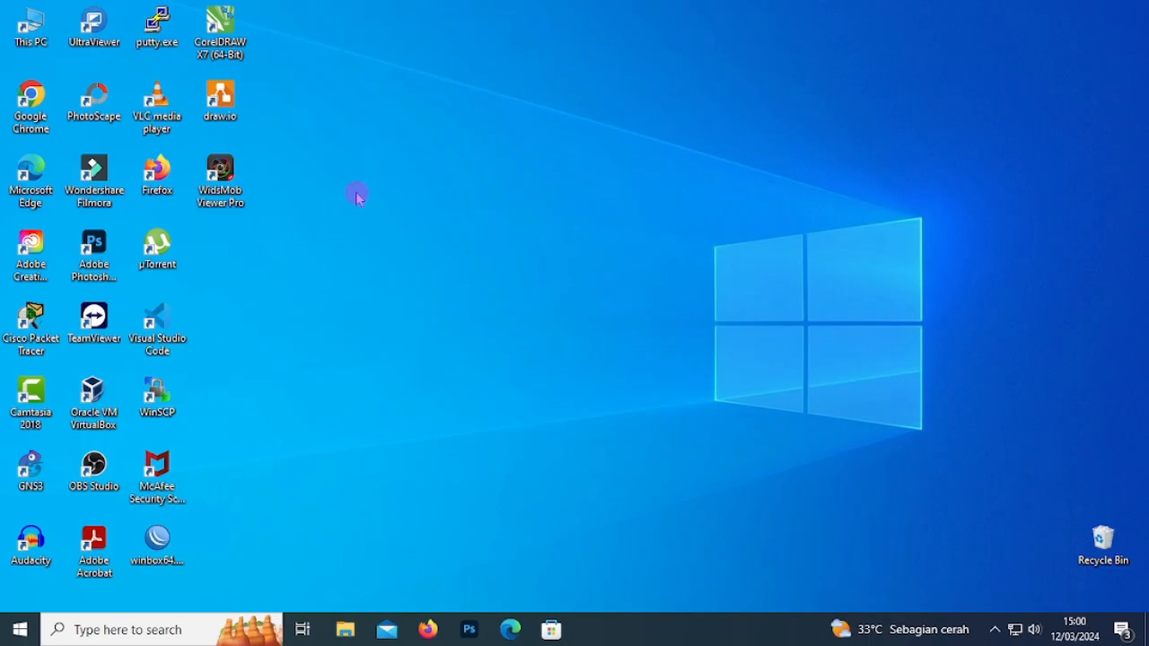
# - Relaunch Chrome maximized, search 'download kali linux' and open the Get Kali page
pyautogui.doubleClick(38, 121)
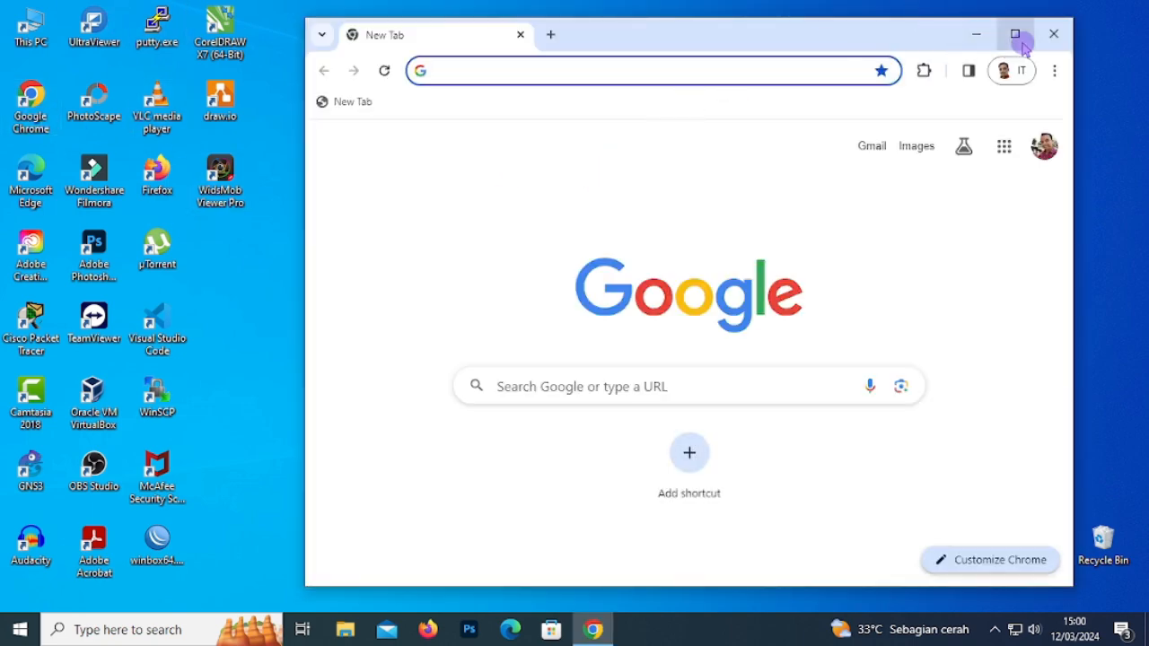
pyautogui.click(1019, 36)
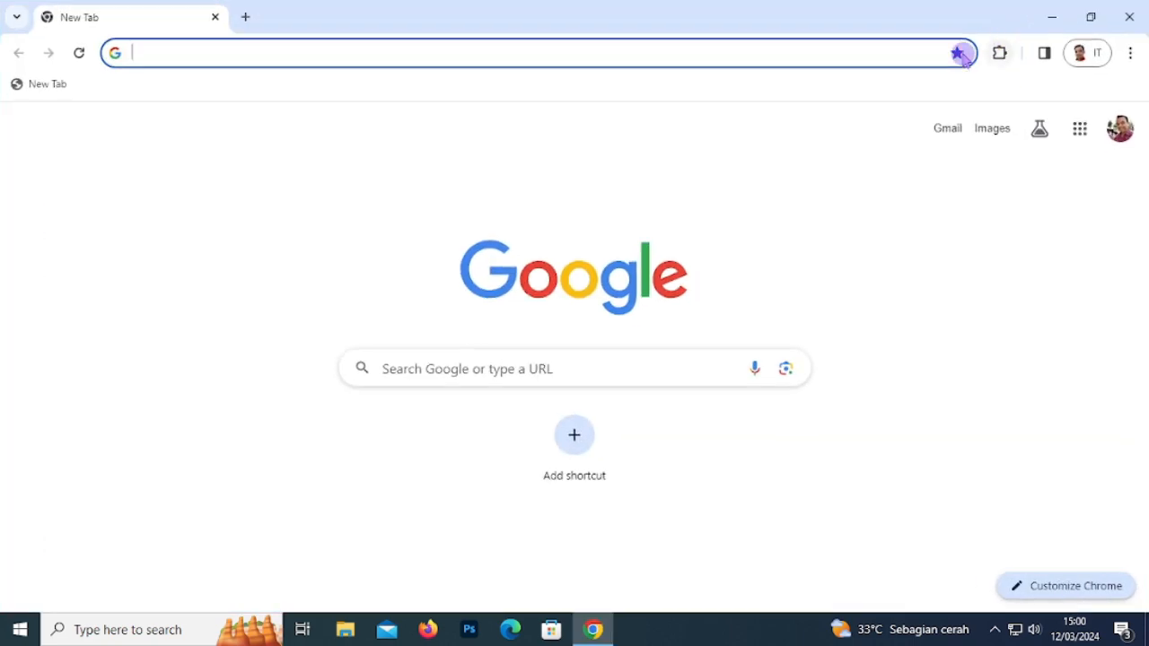
pyautogui.click(435, 366)
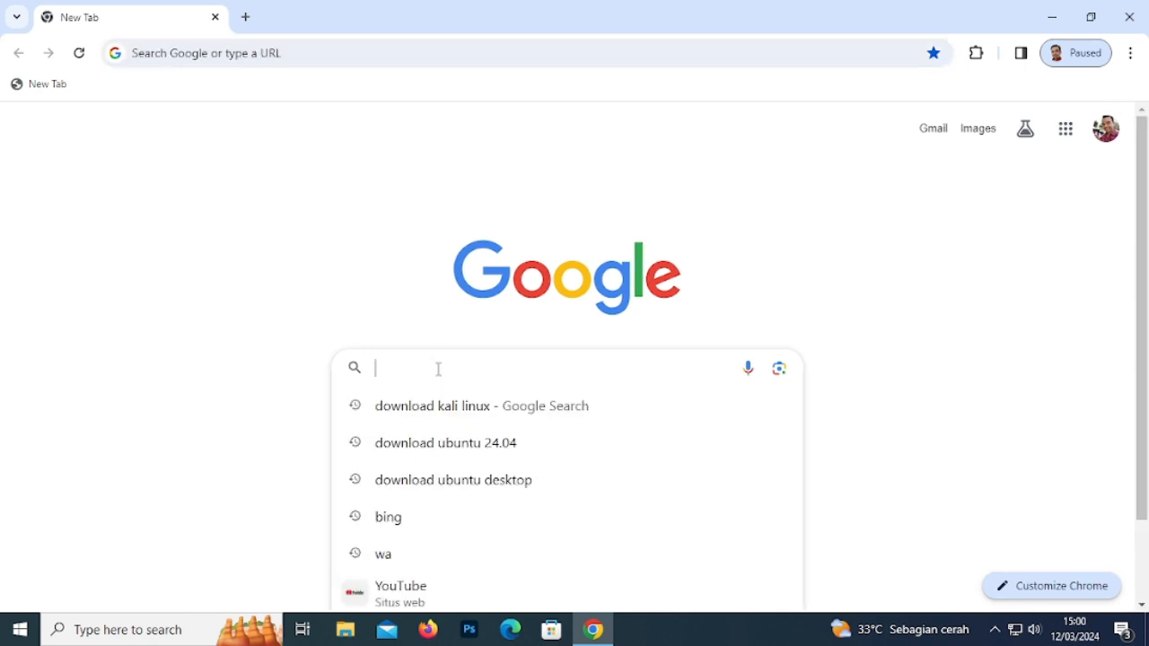
pyautogui.write('download kali linux')
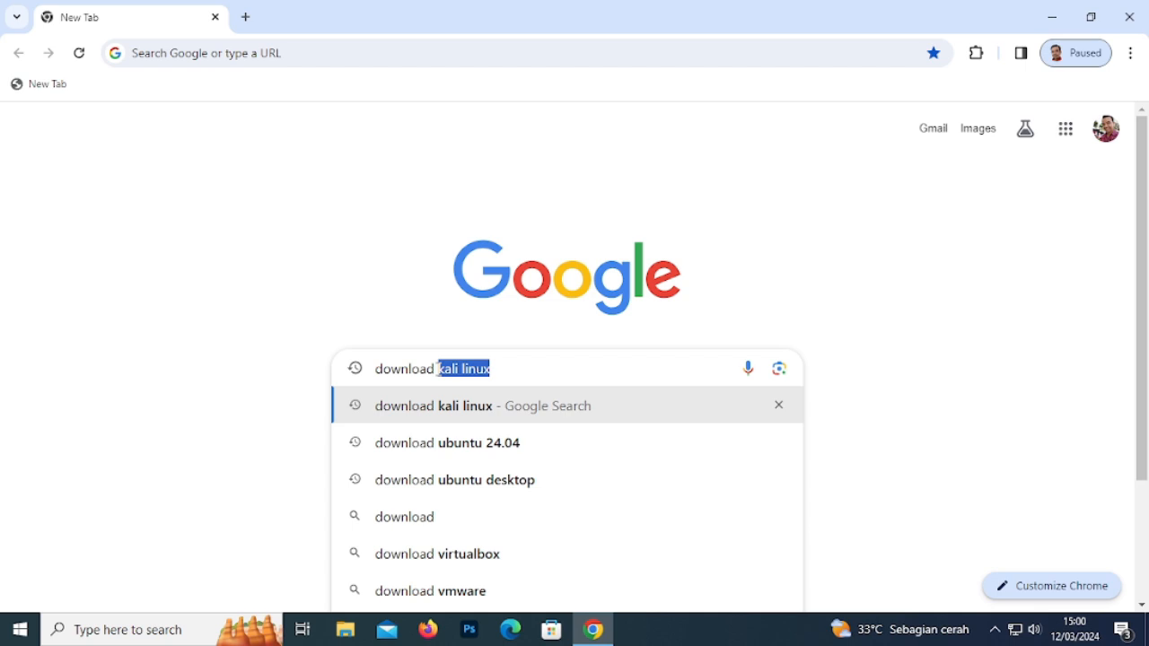
pyautogui.click(439, 368)
pyautogui.press('Return')
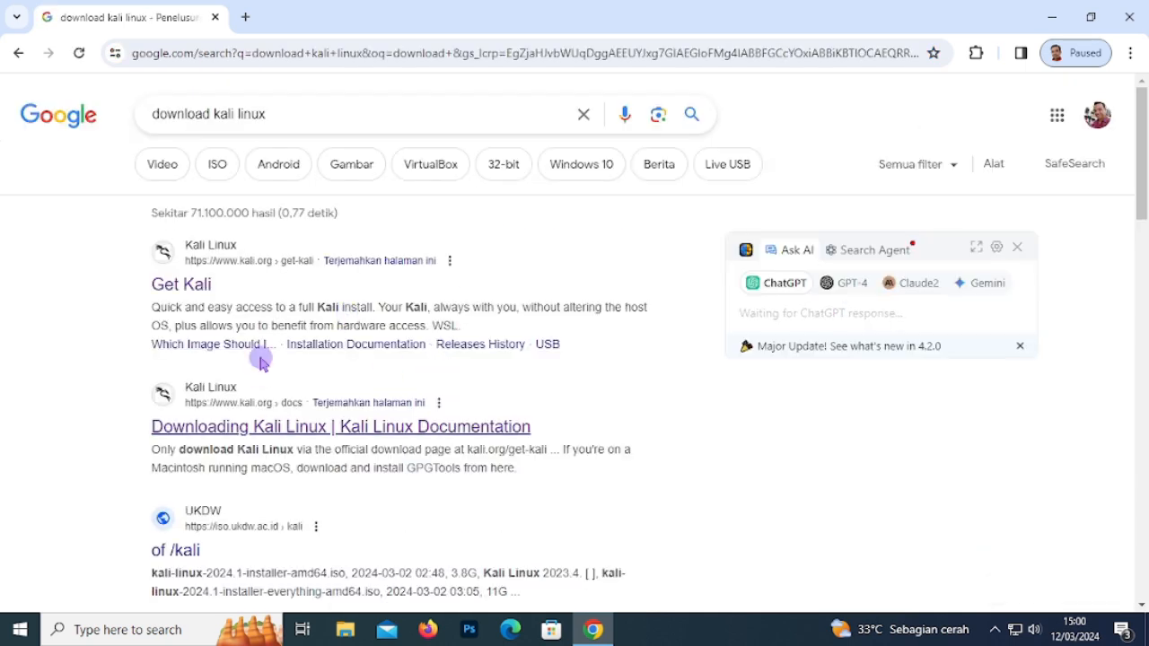
pyautogui.click(190, 288)
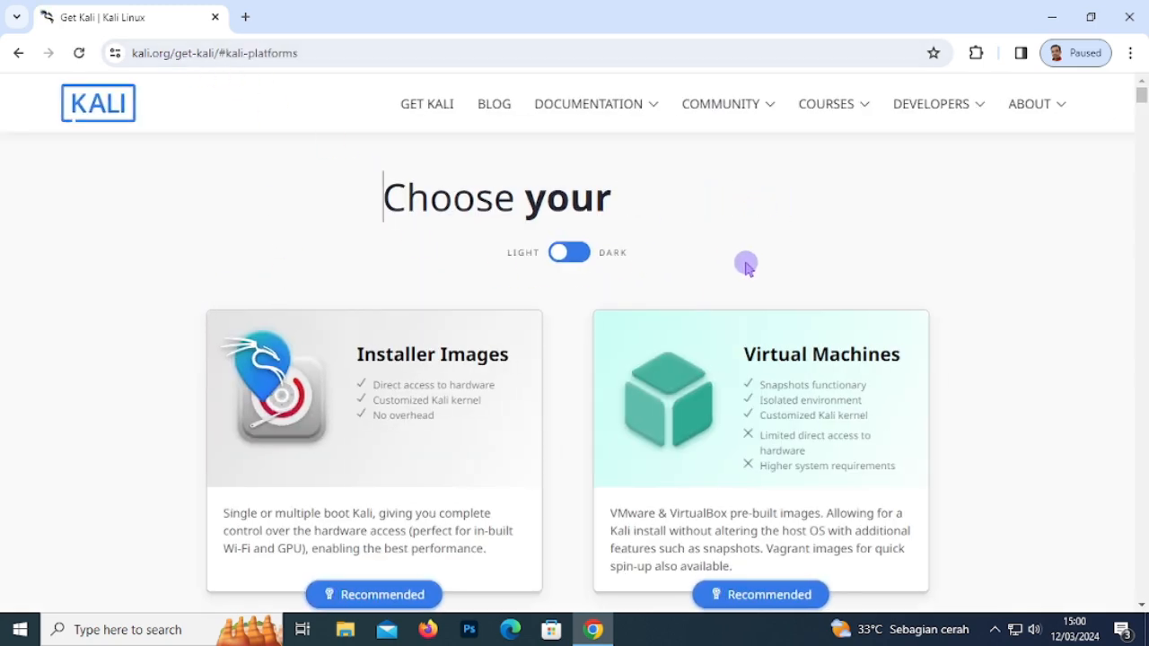
# - Open the Installer images section on the 64-bit tab and scroll to the Installer card
pyautogui.moveTo(1141, 95); pyautogui.dragTo(1141, 129)
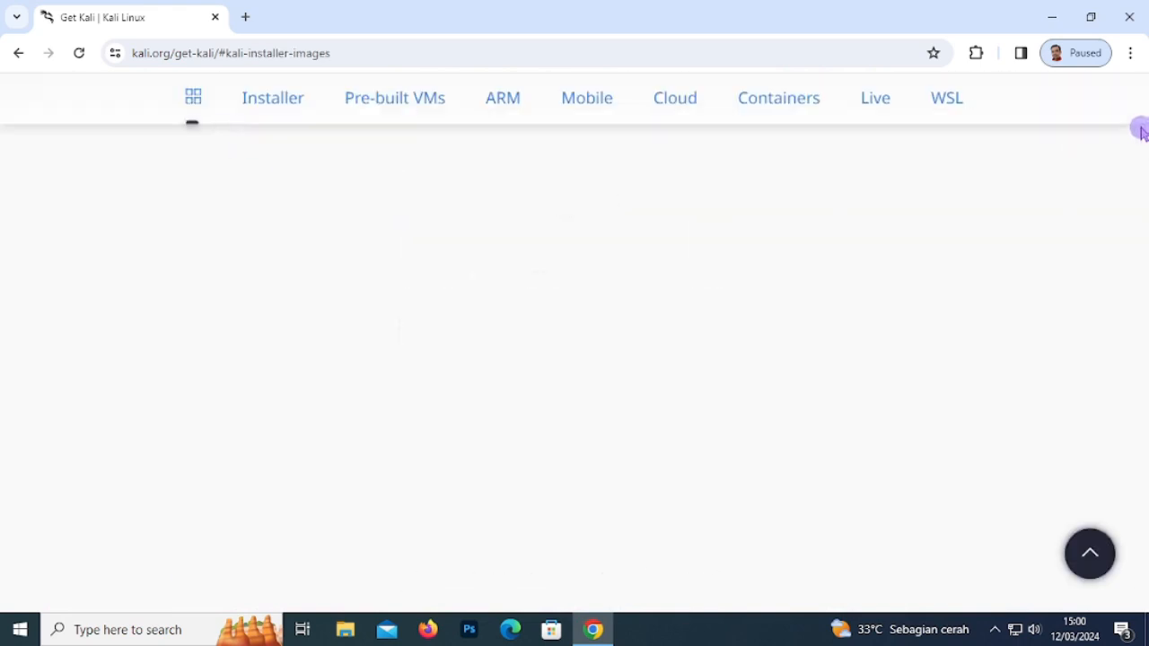
pyautogui.scroll(-3, 830, 356)
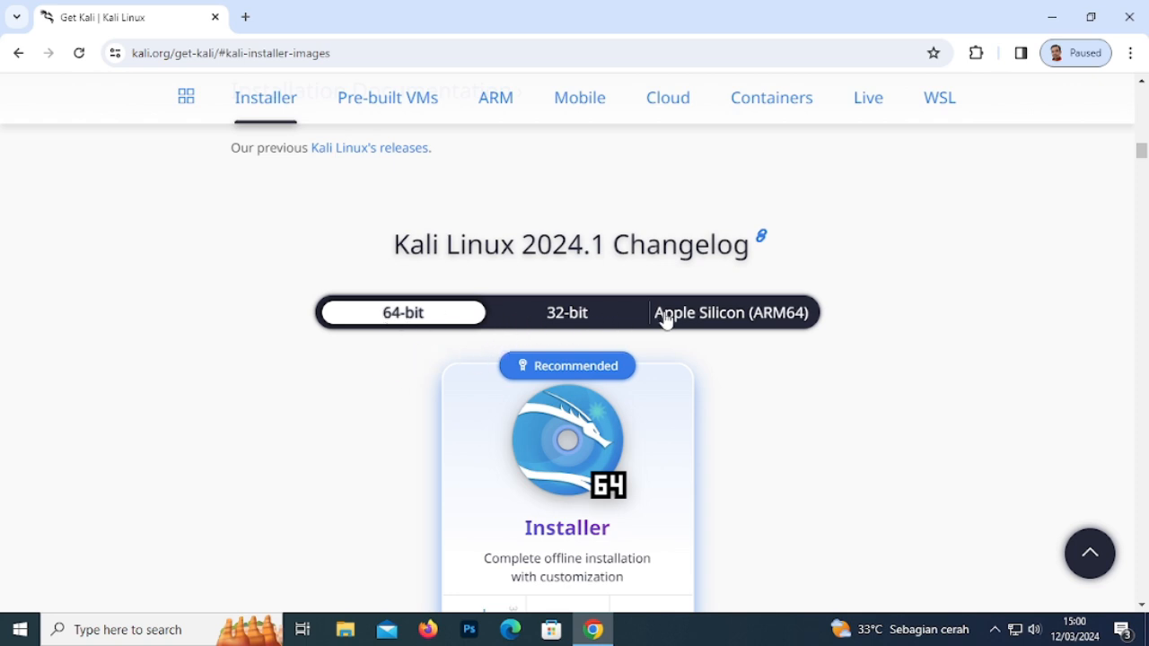
pyautogui.click(793, 340)
pyautogui.scroll(-1, 782, 365)
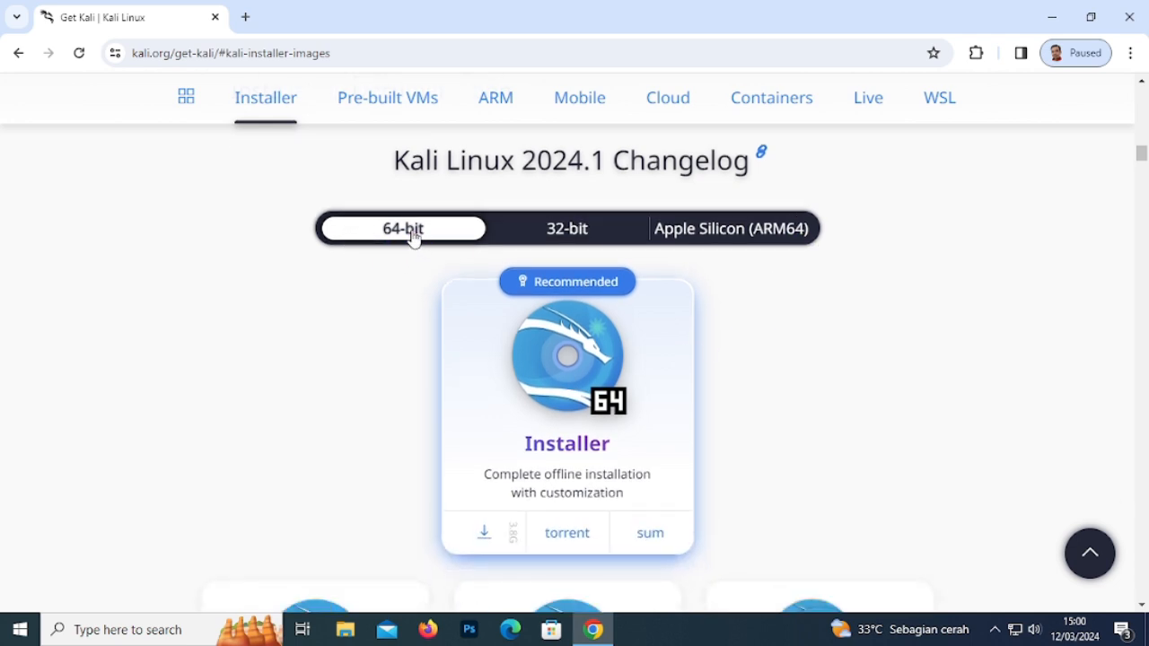
pyautogui.click(575, 235)
pyautogui.click(449, 233)
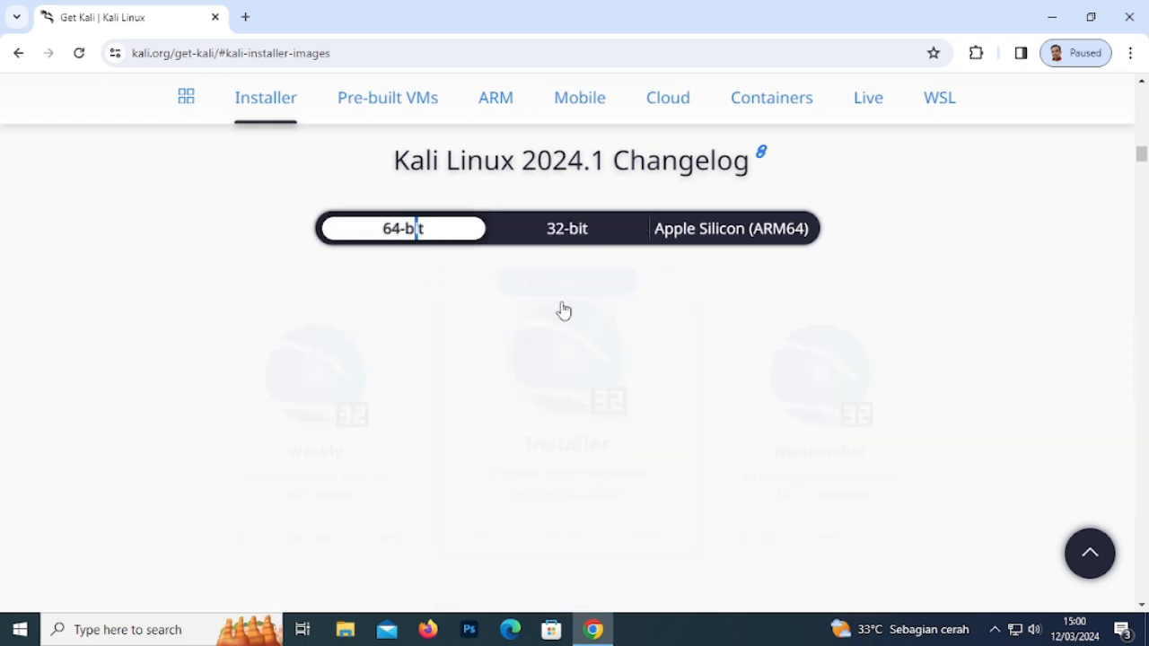
pyautogui.scroll(-2, 822, 322)
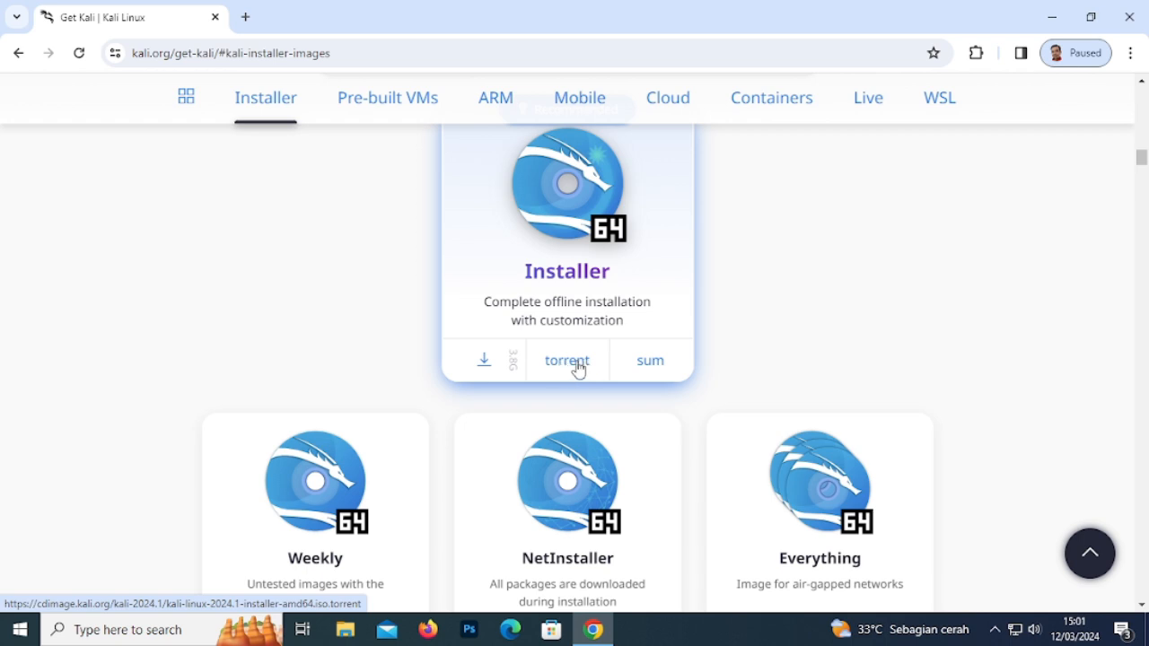
# - Cancel the duplicate download, find kali-linux-2024.1-installer-amd64.iso in Chrome's Downloads, and minimize Chrome
pyautogui.click(496, 373)
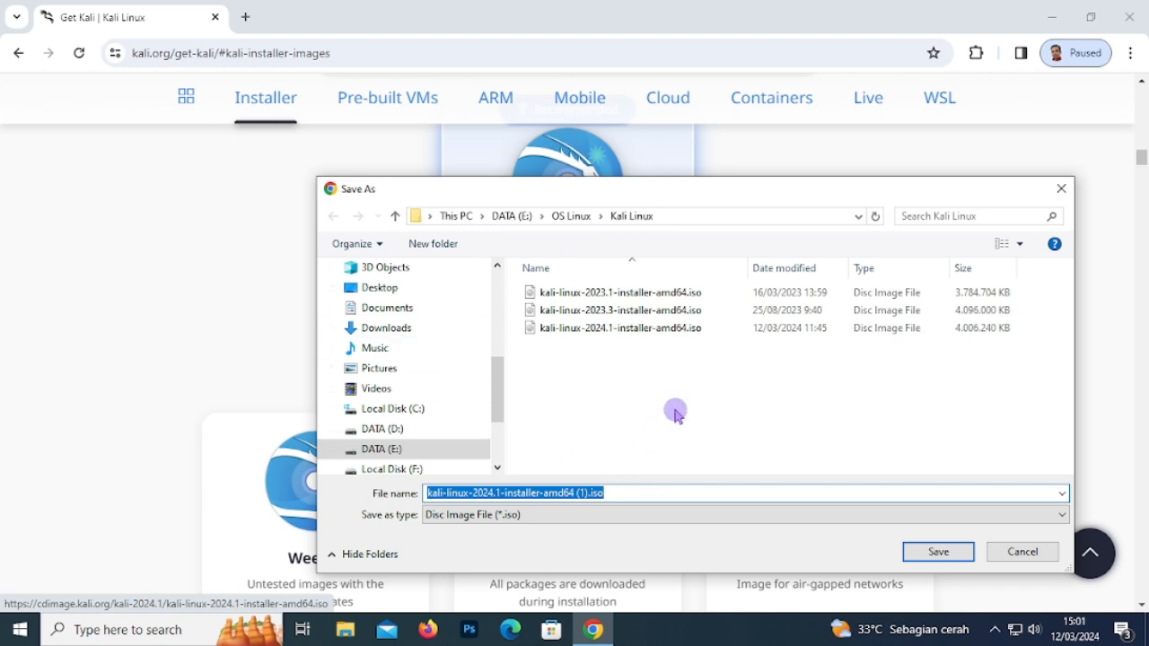
pyautogui.click(1021, 550)
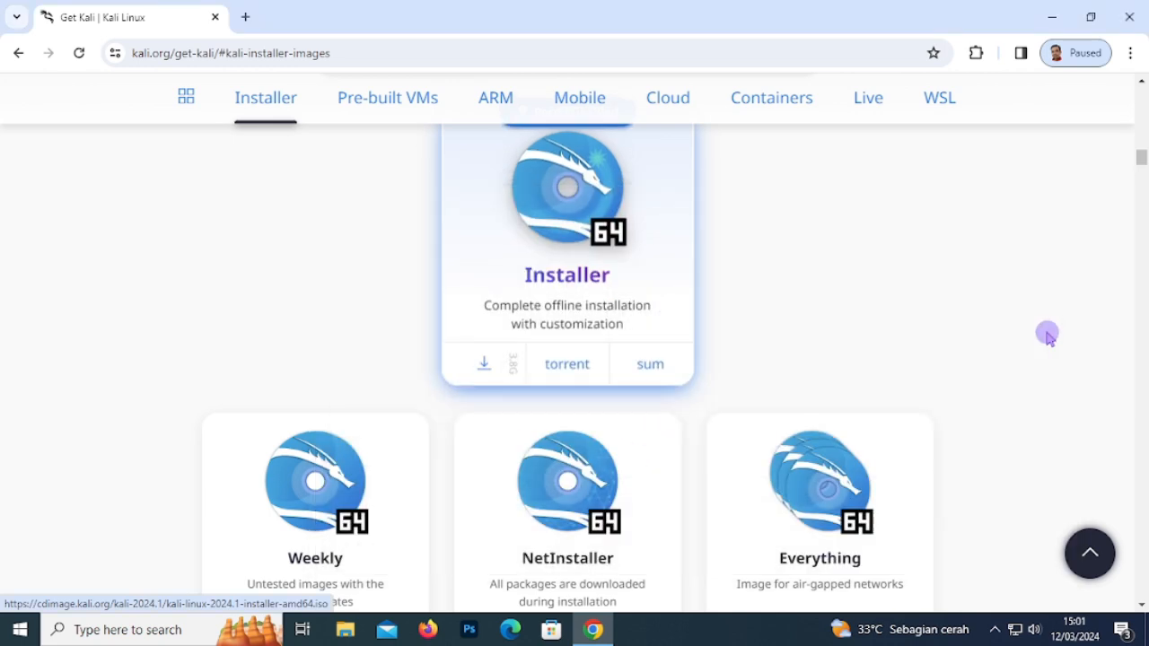
pyautogui.click(1130, 54)
pyautogui.click(910, 270)
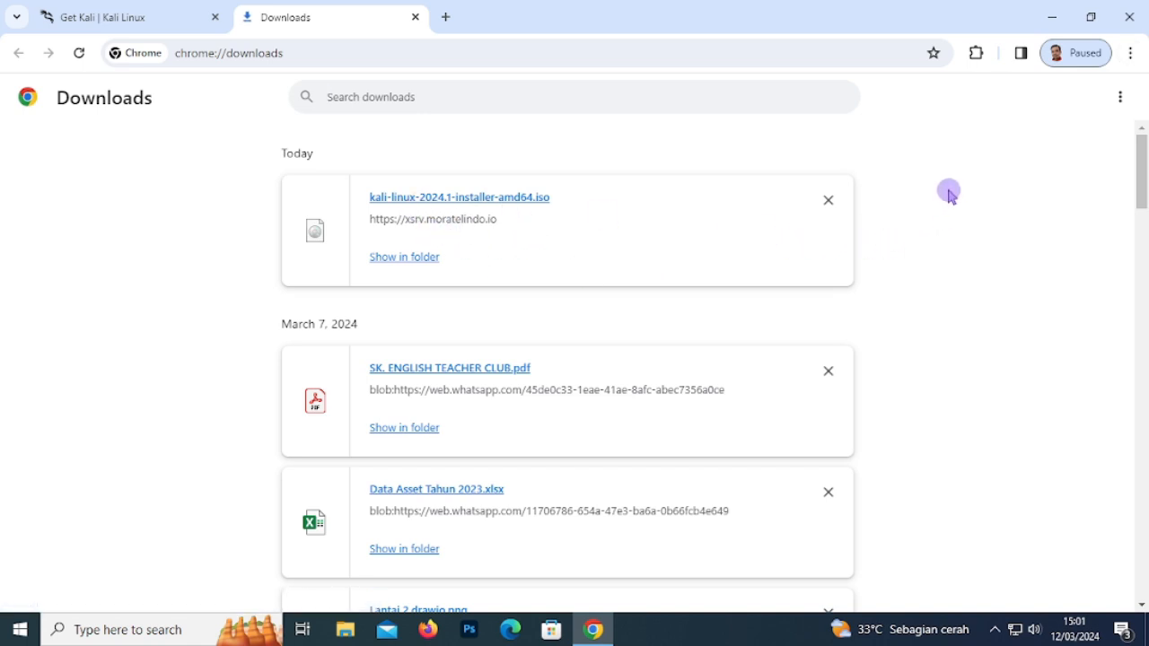
pyautogui.click(1054, 17)
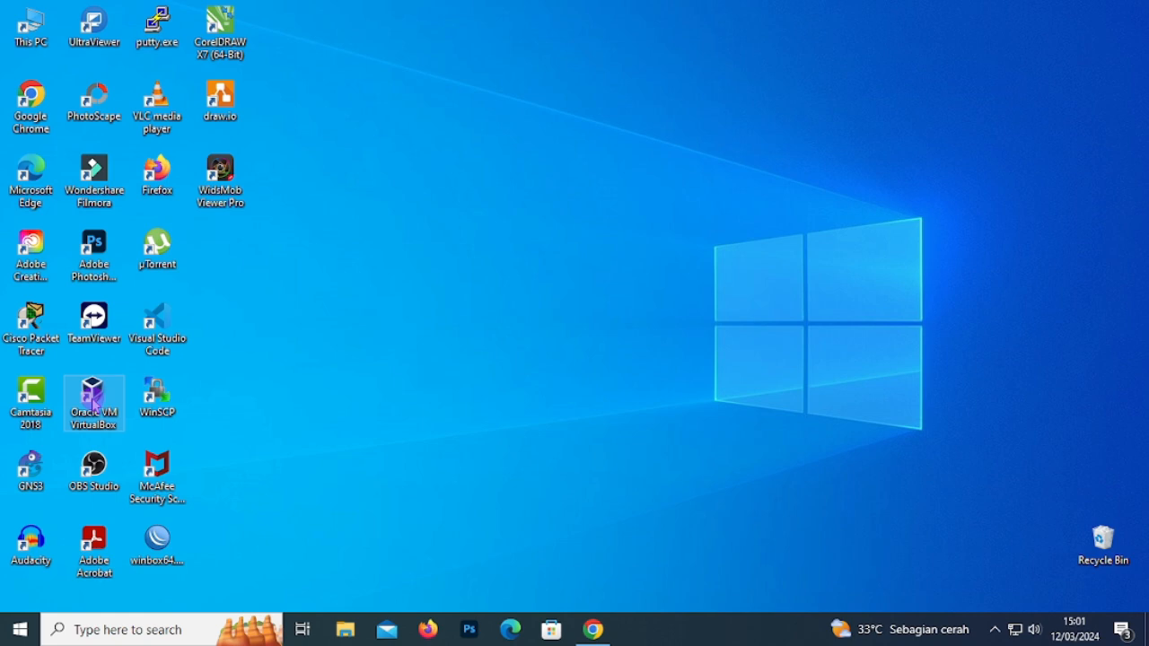
# - Launch VirtualBox and start a new VM 'Kali Linux 2024', type Linux, version Debian (64-bit)
pyautogui.doubleClick(96, 406)
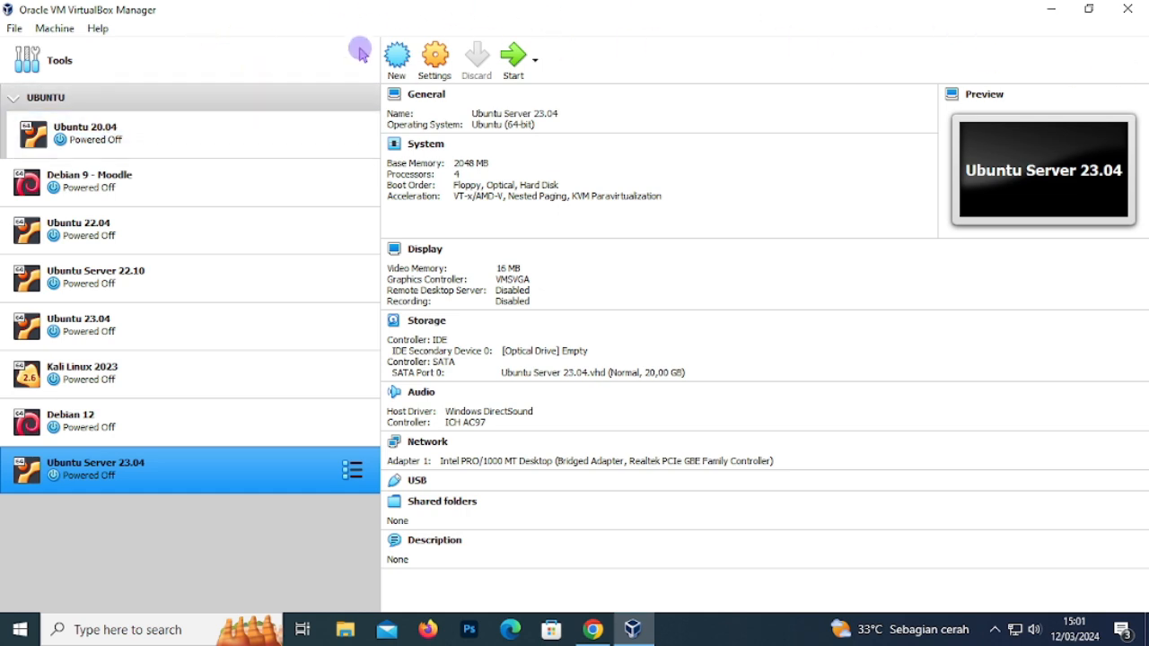
pyautogui.click(399, 77)
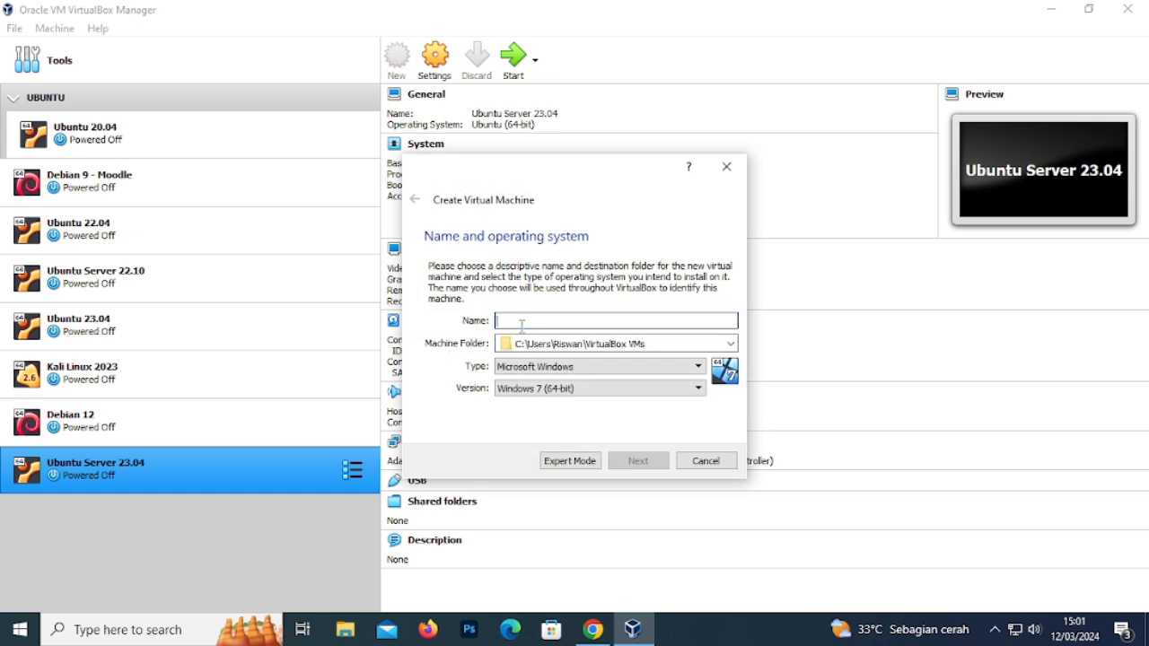
pyautogui.write('Kali Li')
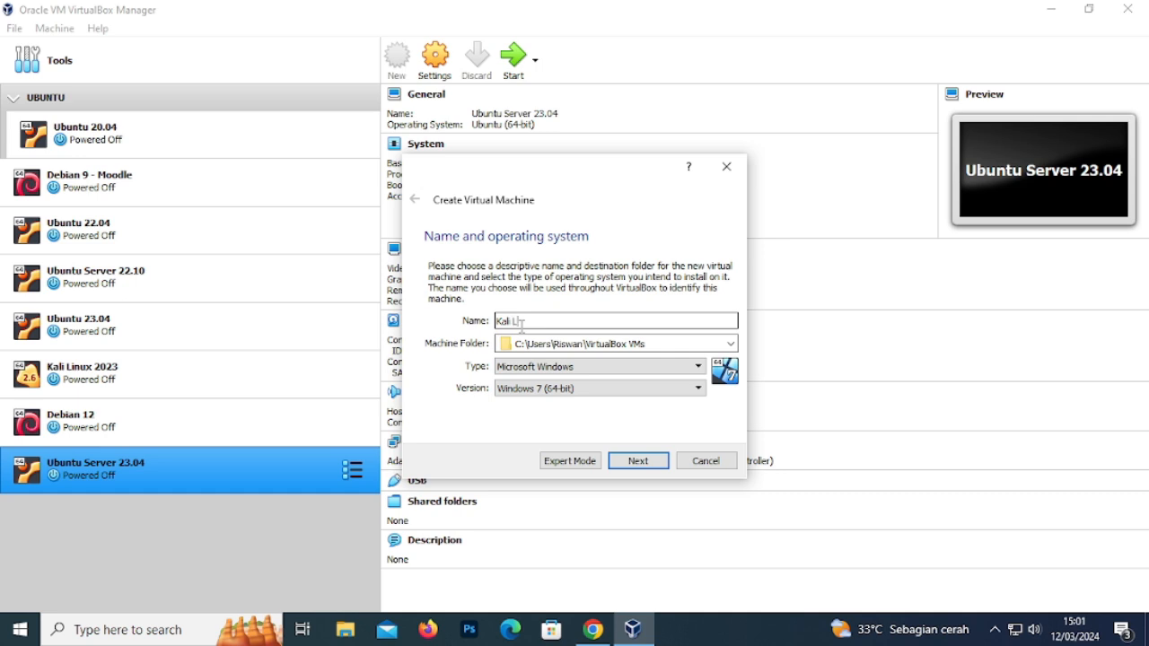
pyautogui.write('nux 2')
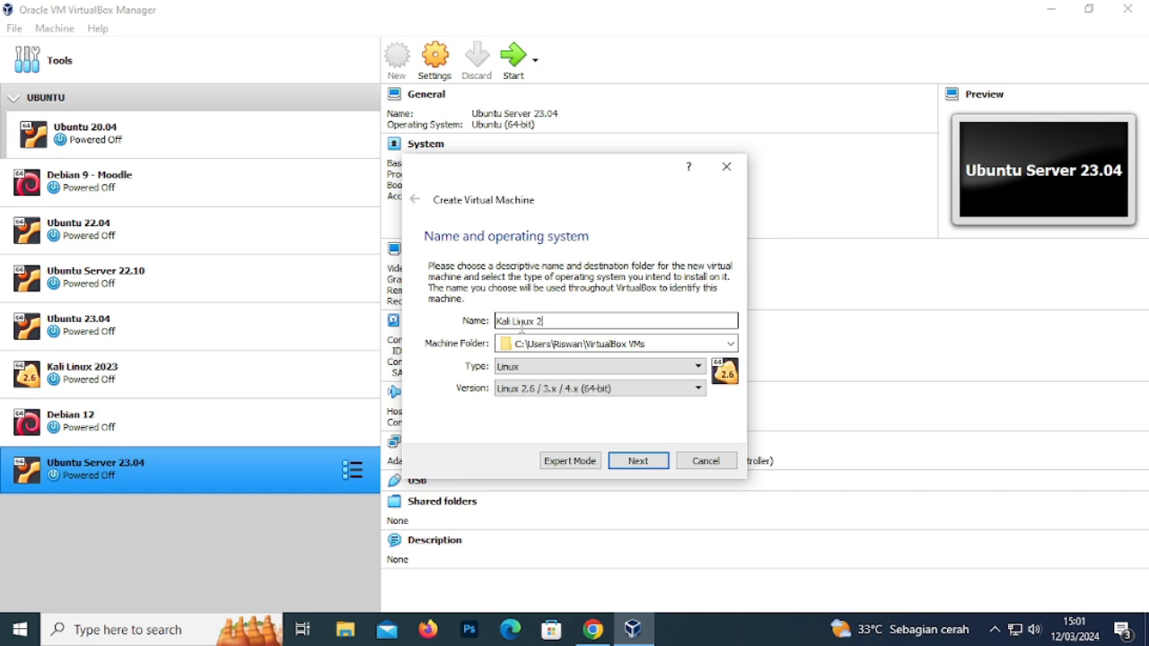
pyautogui.write('024')
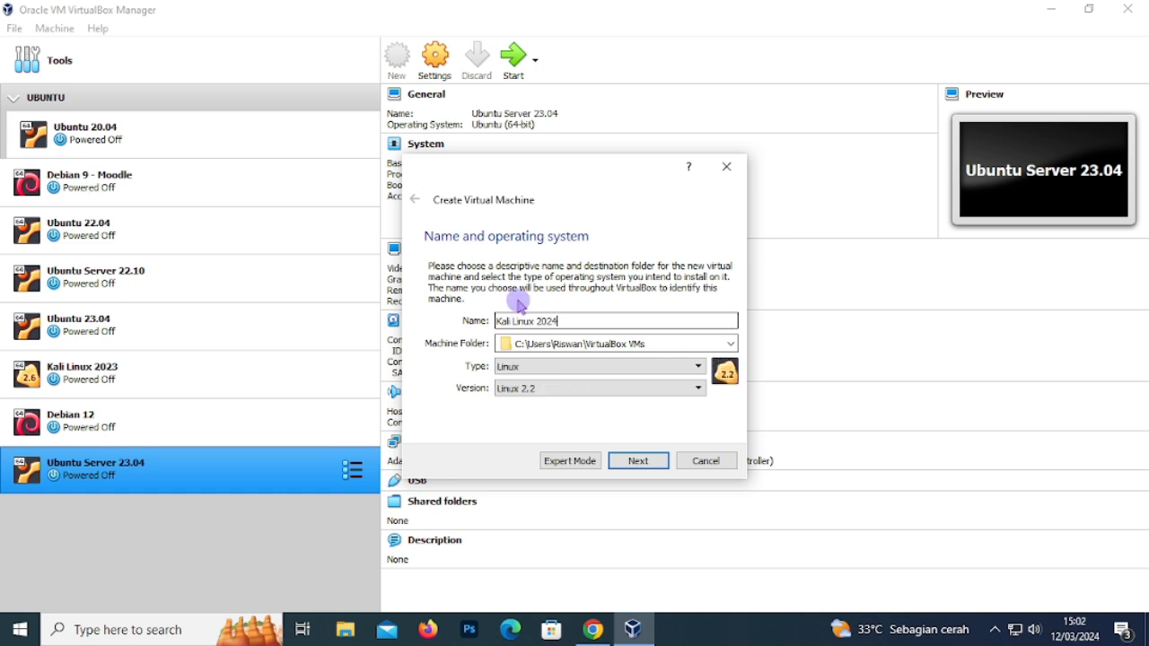
pyautogui.click(535, 367)
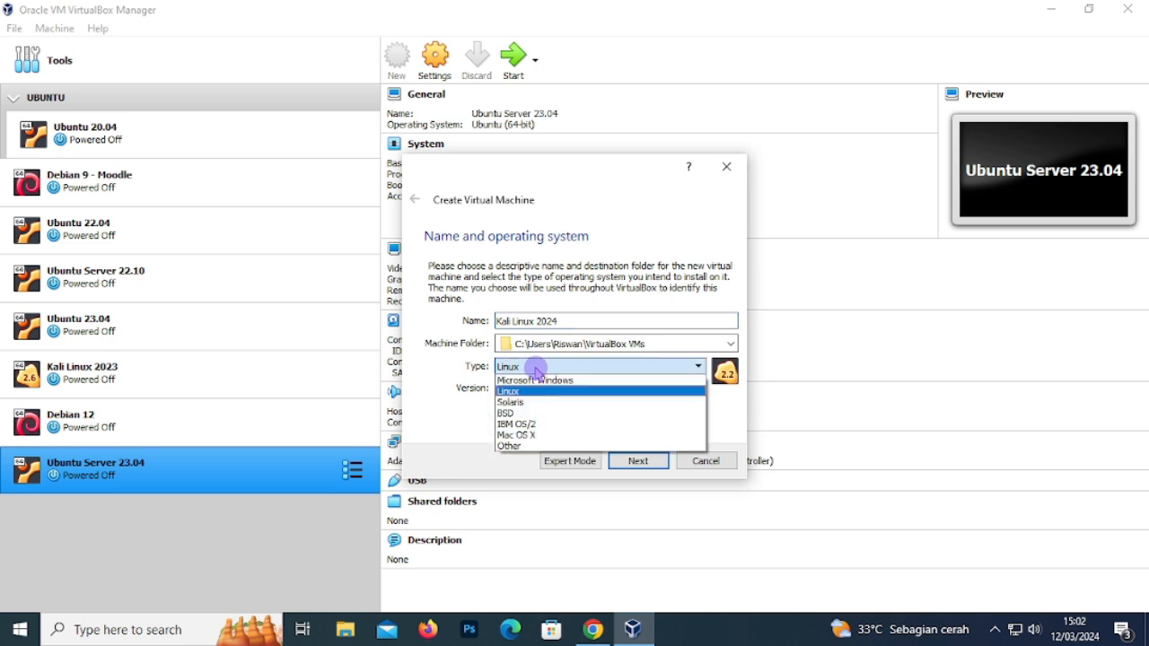
pyautogui.click(524, 399)
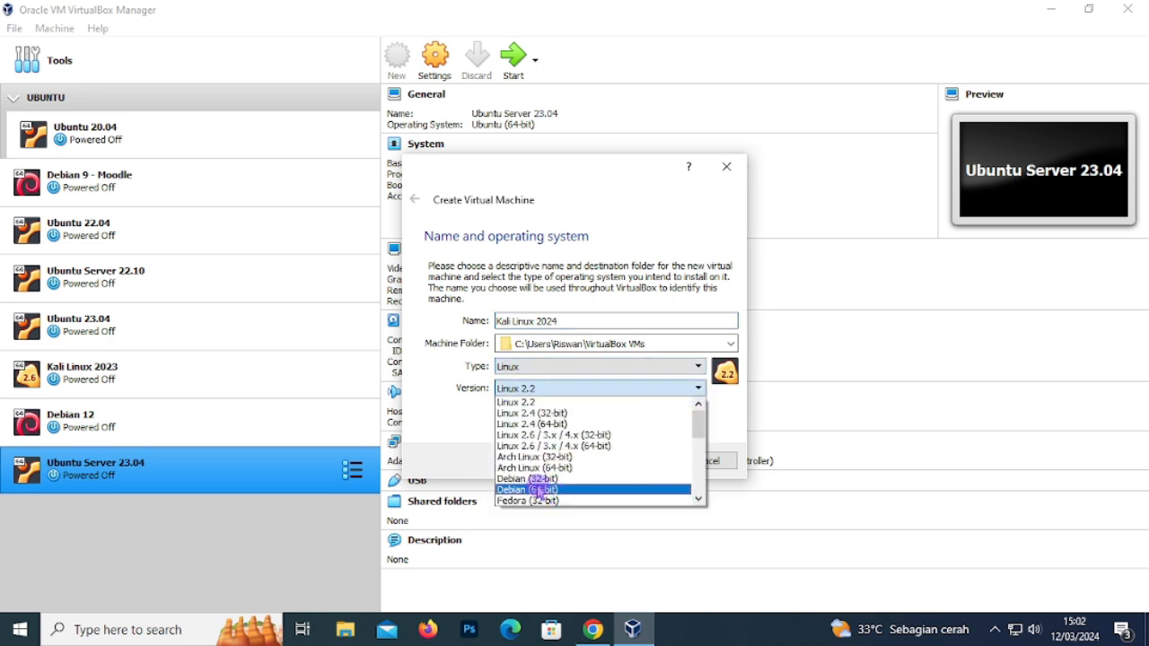
pyautogui.click(543, 490)
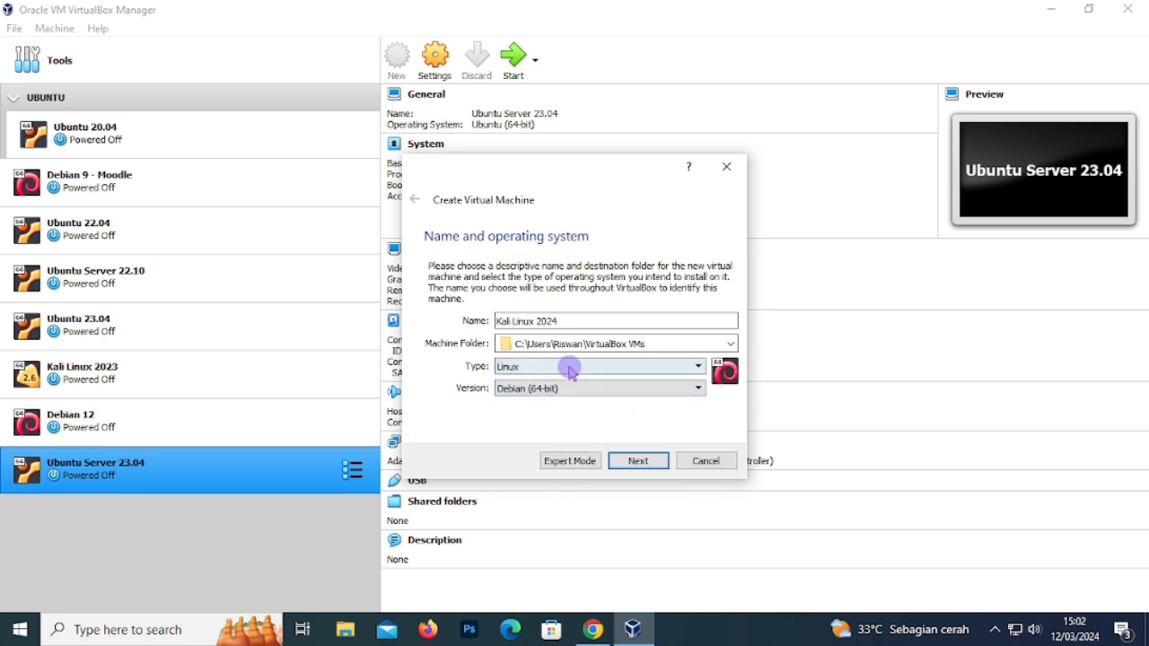
pyautogui.click(638, 462)
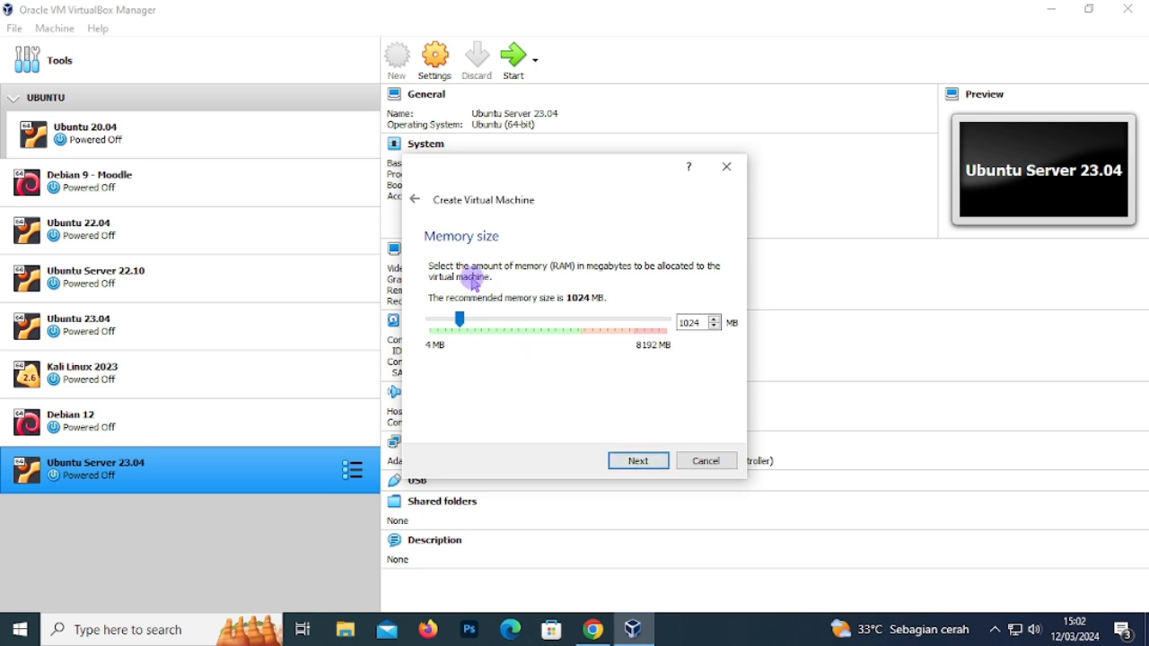
# - Allocate 4096 MB of memory and choose to create a new virtual hard disk now
pyautogui.moveTo(460, 319); pyautogui.dragTo(551, 336)
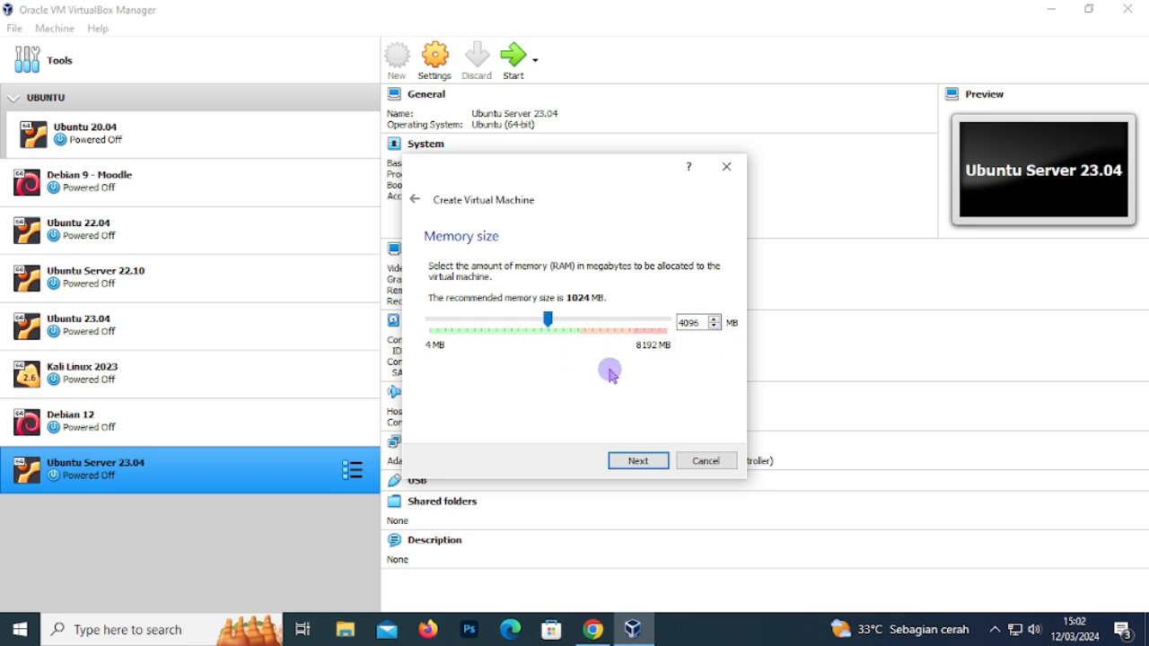
pyautogui.click(658, 465)
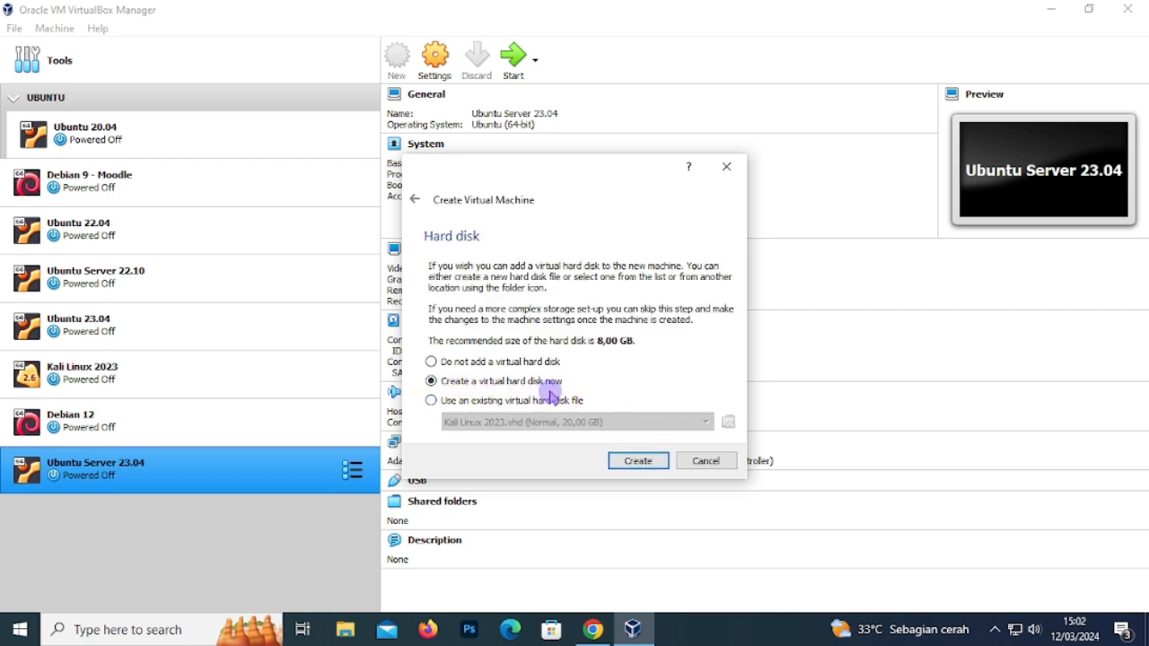
pyautogui.click(655, 462)
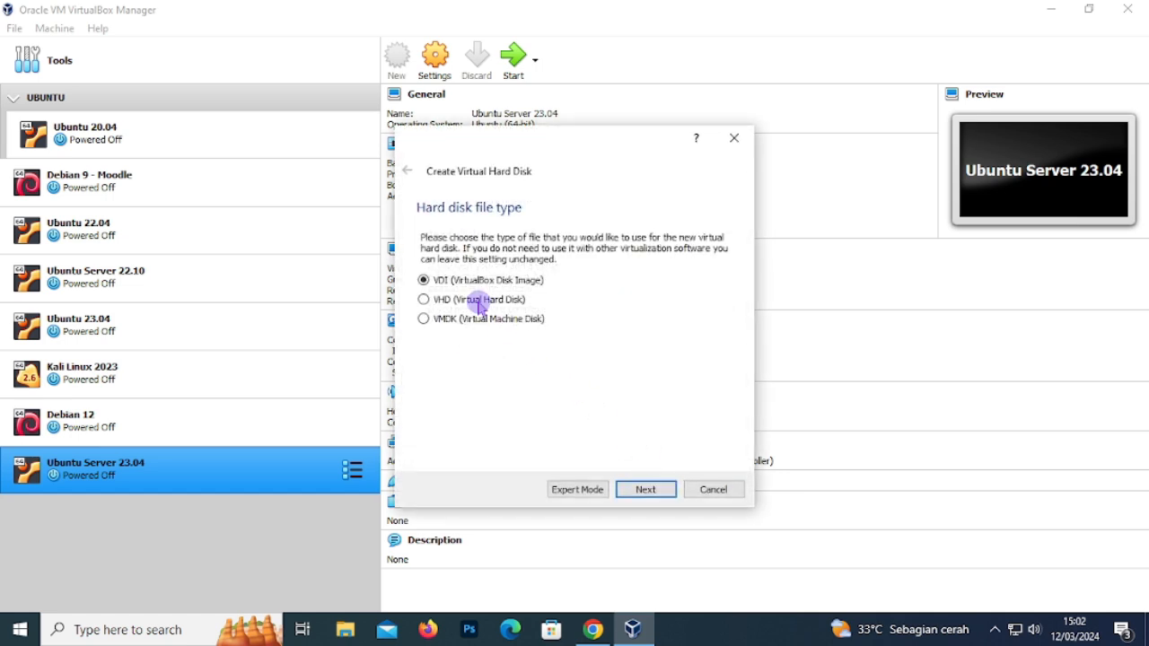
# - Choose VHD as the disk file type with dynamically allocated storage
pyautogui.click(449, 302)
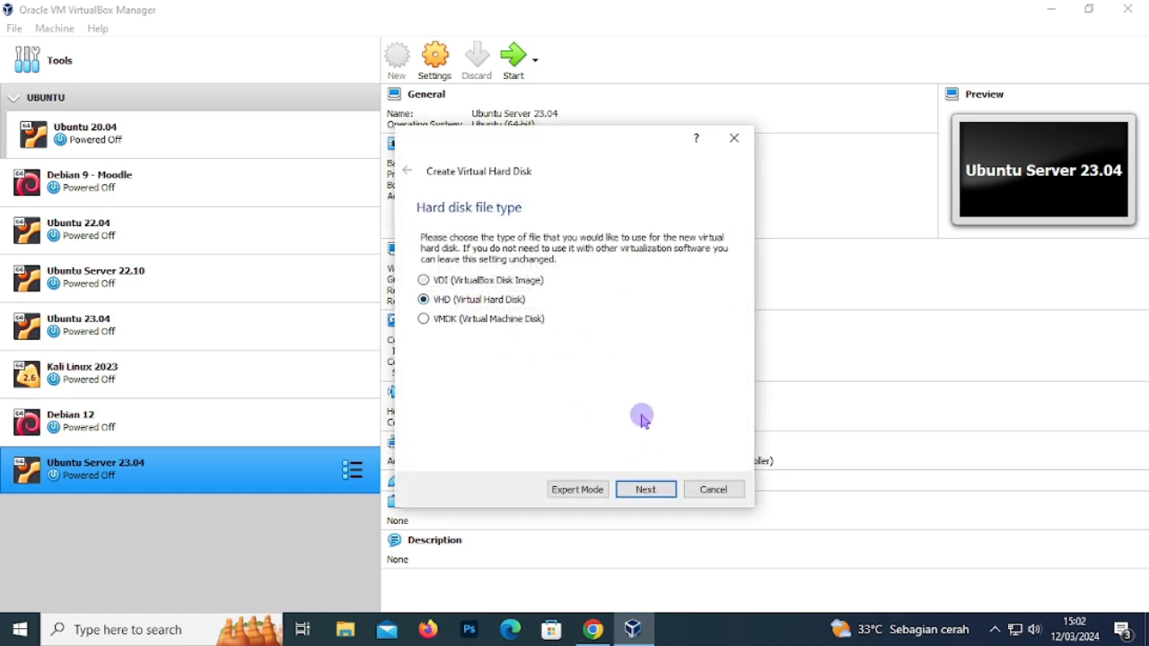
pyautogui.click(660, 487)
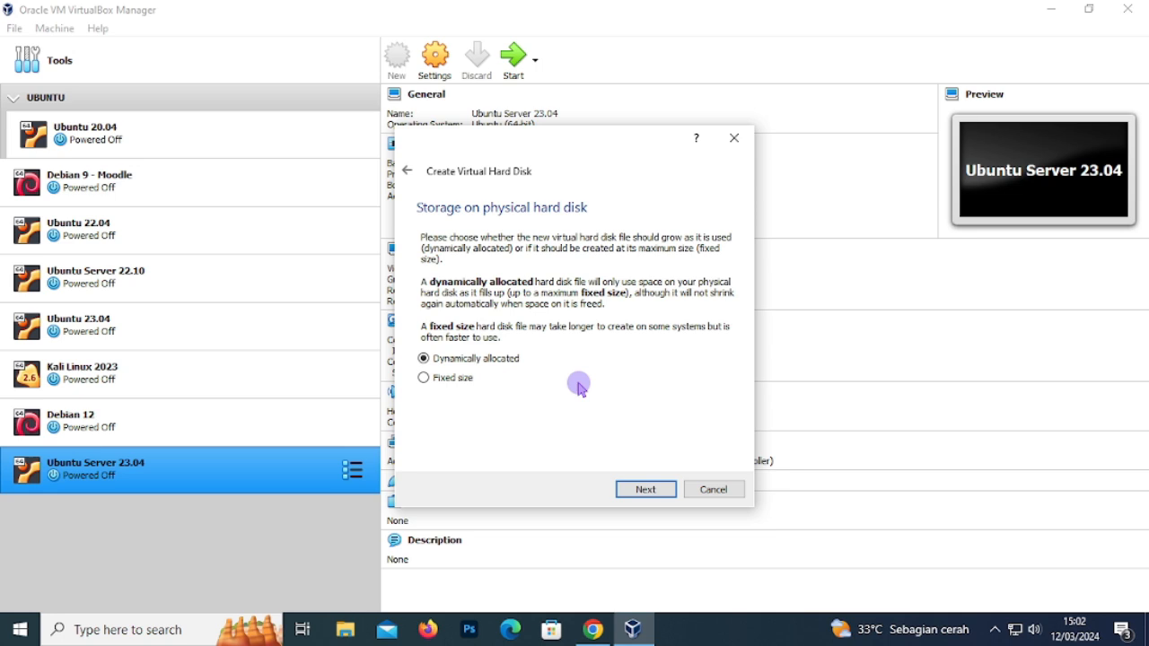
pyautogui.click(644, 490)
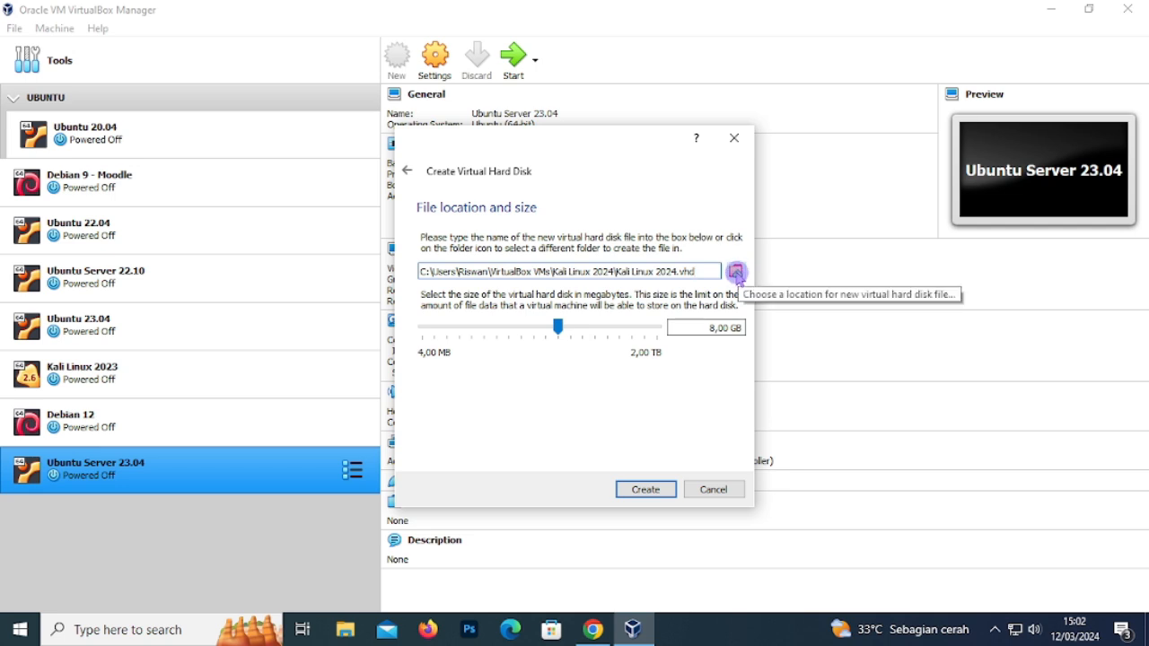
# - Save the disk file as Kali Linux 2024.vhd in E:\Virtual\Kali Linux 2024
pyautogui.click(737, 272)
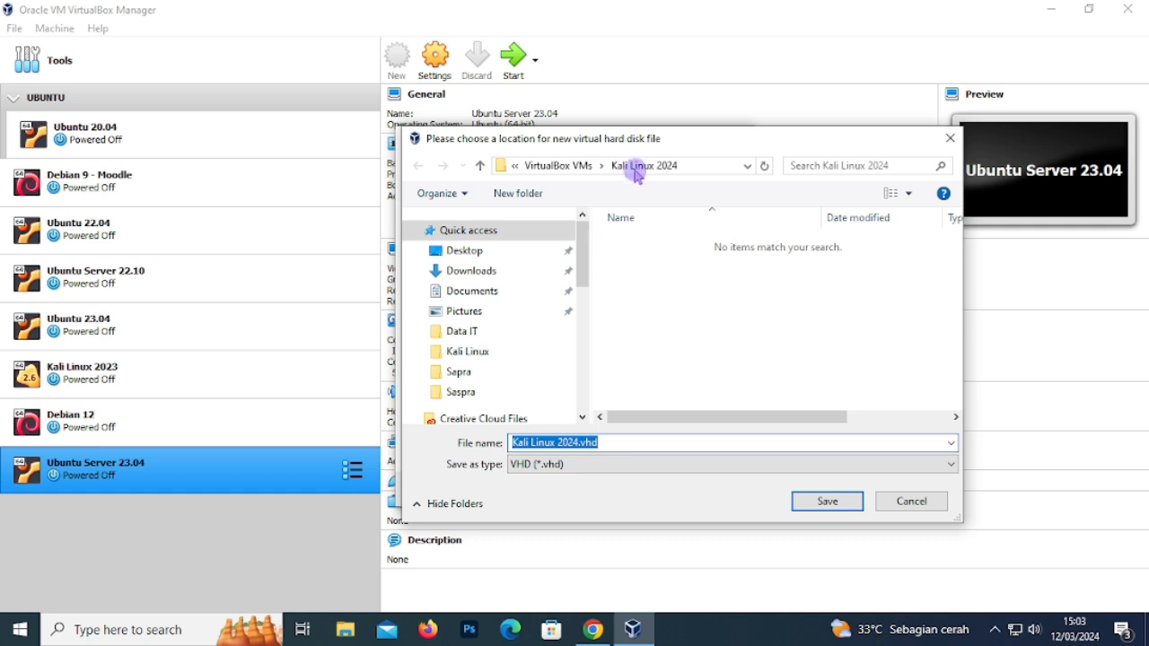
pyautogui.moveTo(590, 260); pyautogui.dragTo(494, 379)
pyautogui.click(467, 338)
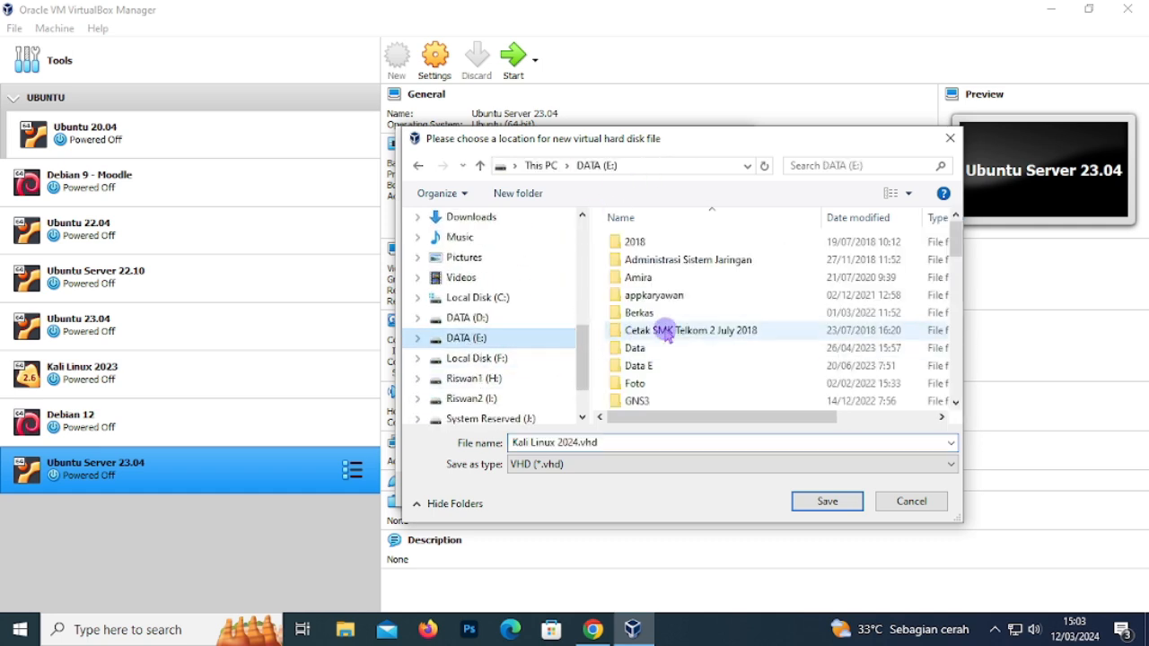
pyautogui.scroll(-5, 705, 338)
pyautogui.scroll(-3, 705, 339)
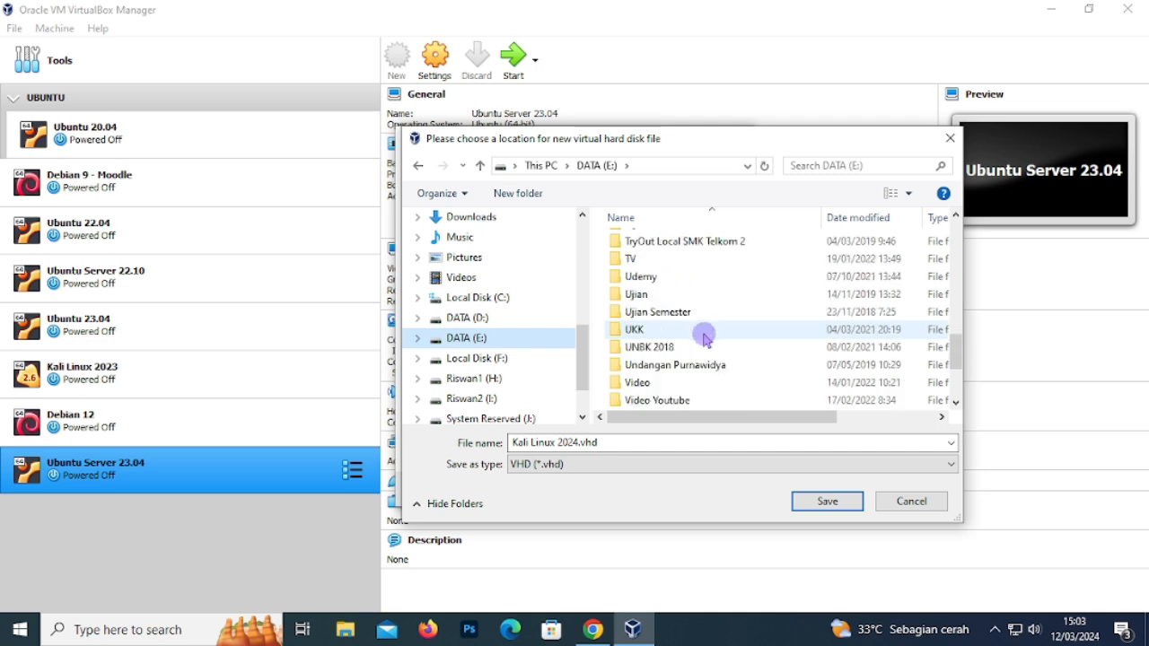
pyautogui.scroll(-3, 705, 339)
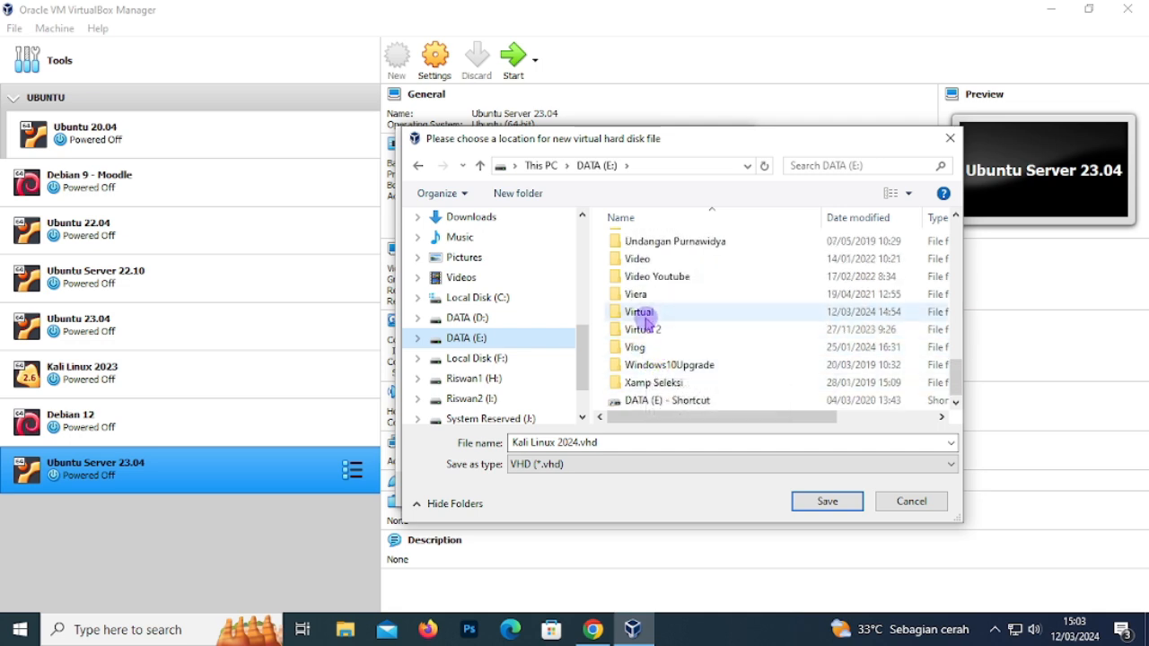
pyautogui.doubleClick(647, 316)
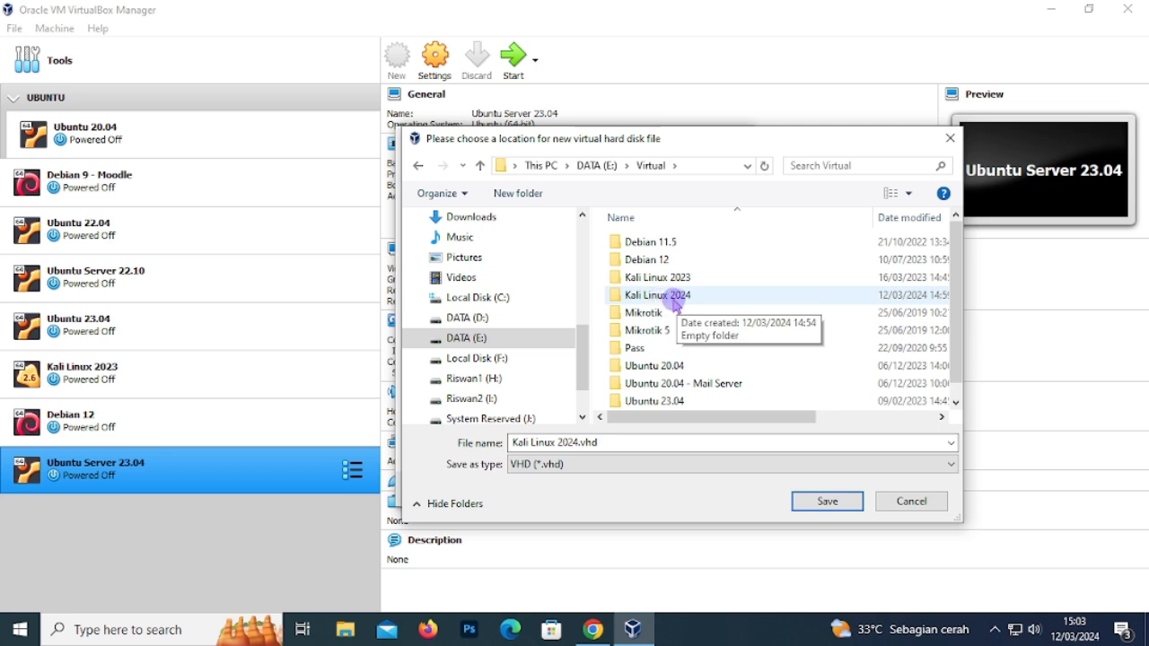
pyautogui.click(656, 303)
pyautogui.doubleClick(655, 303)
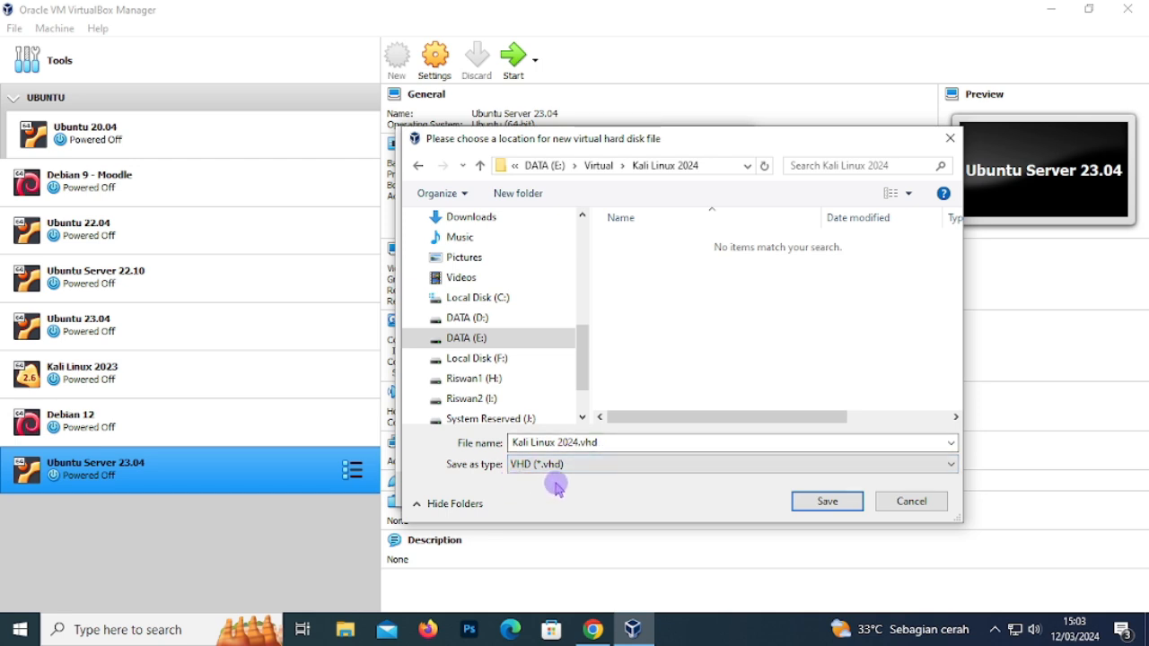
pyautogui.click(822, 502)
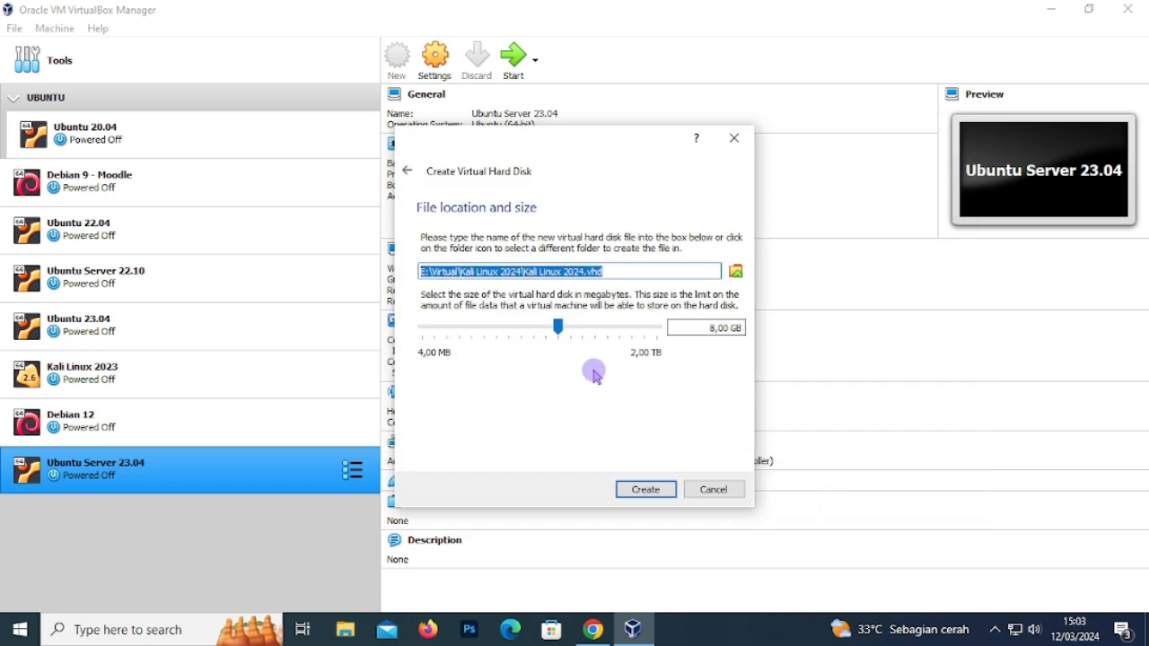
# - Set the virtual disk size to 20,00 GB and finish creating the VM
pyautogui.click(710, 330)
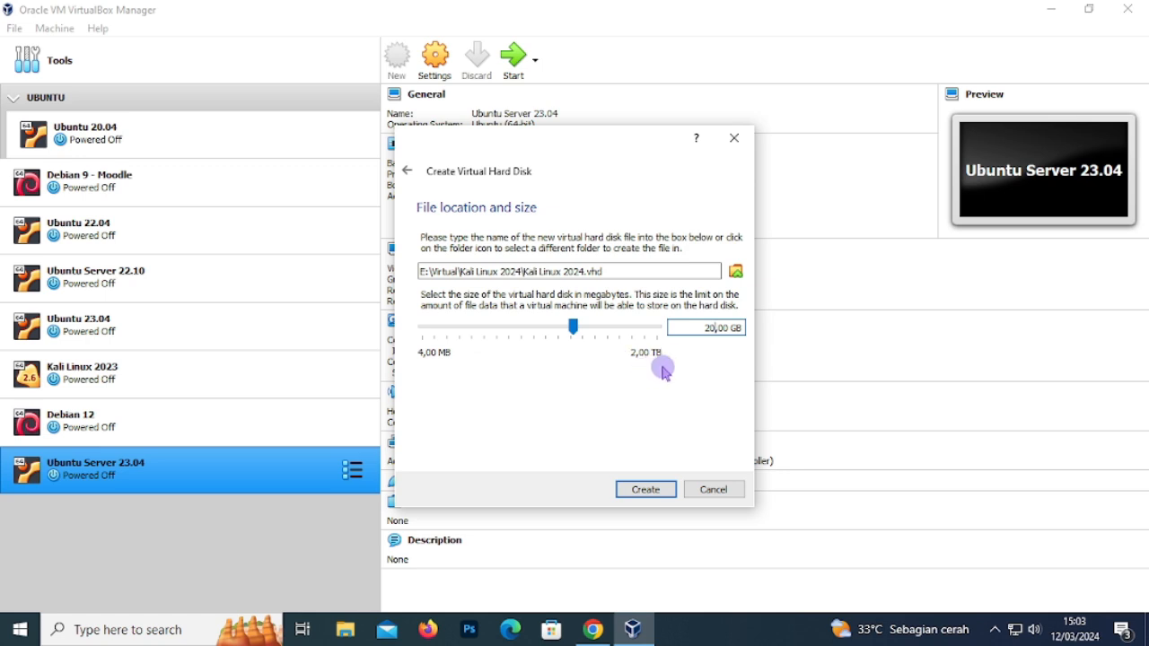
pyautogui.click(645, 490)
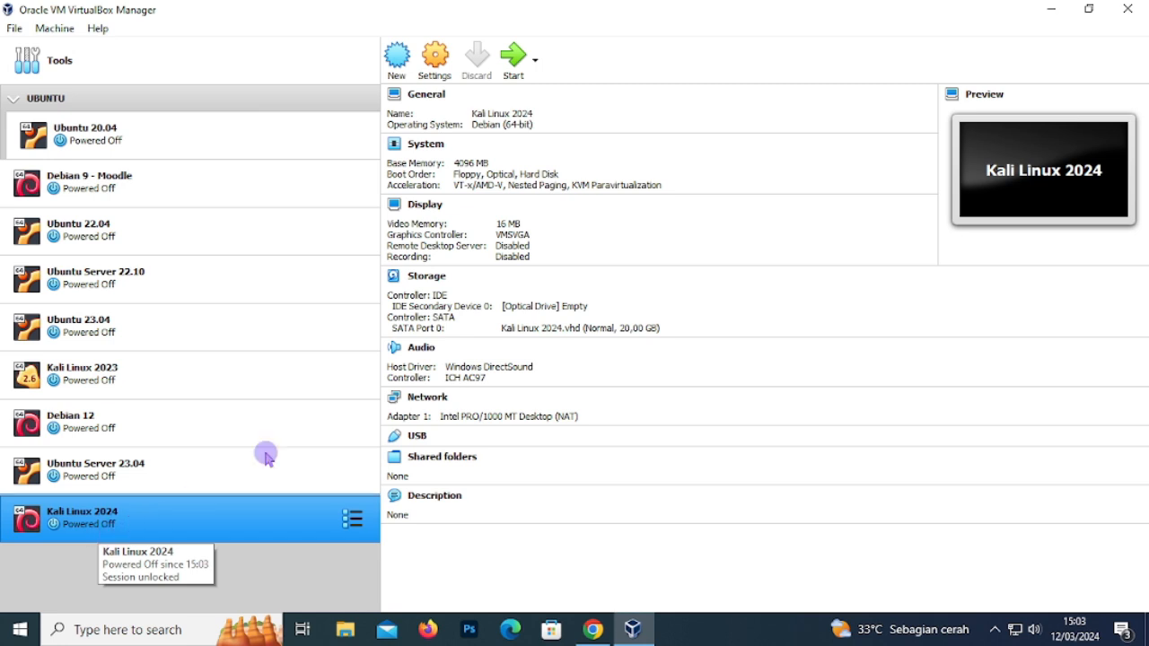
# - Power on Kali Linux 2024 and open the Optical Disk Selector for its start-up disk
pyautogui.click(518, 70)
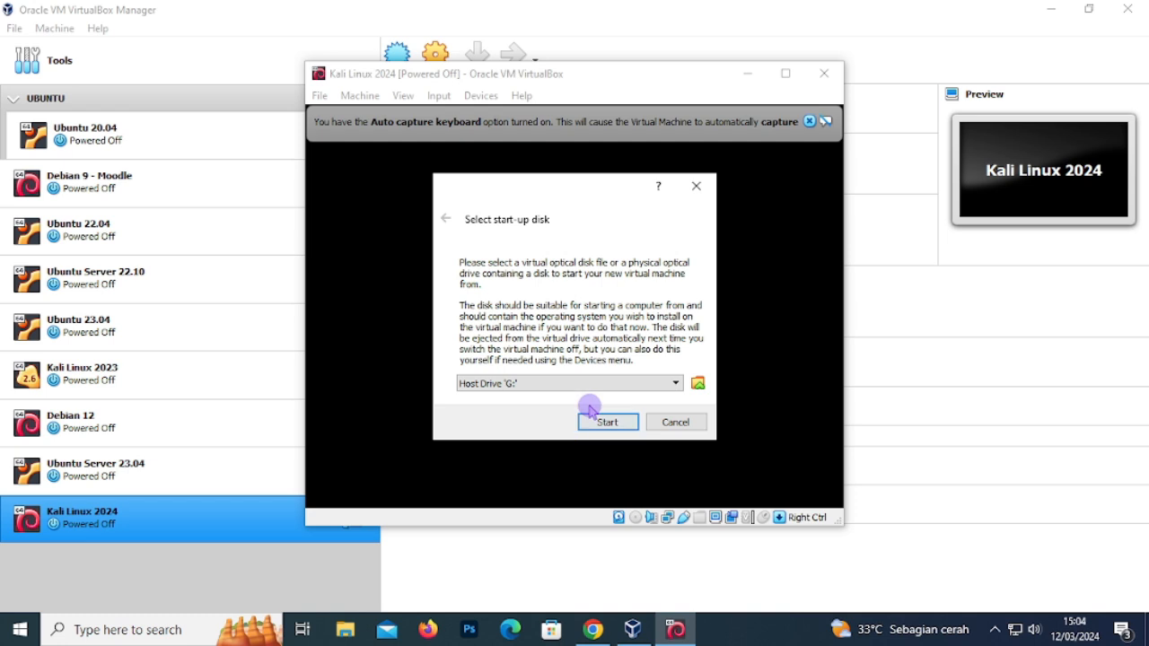
pyautogui.click(697, 384)
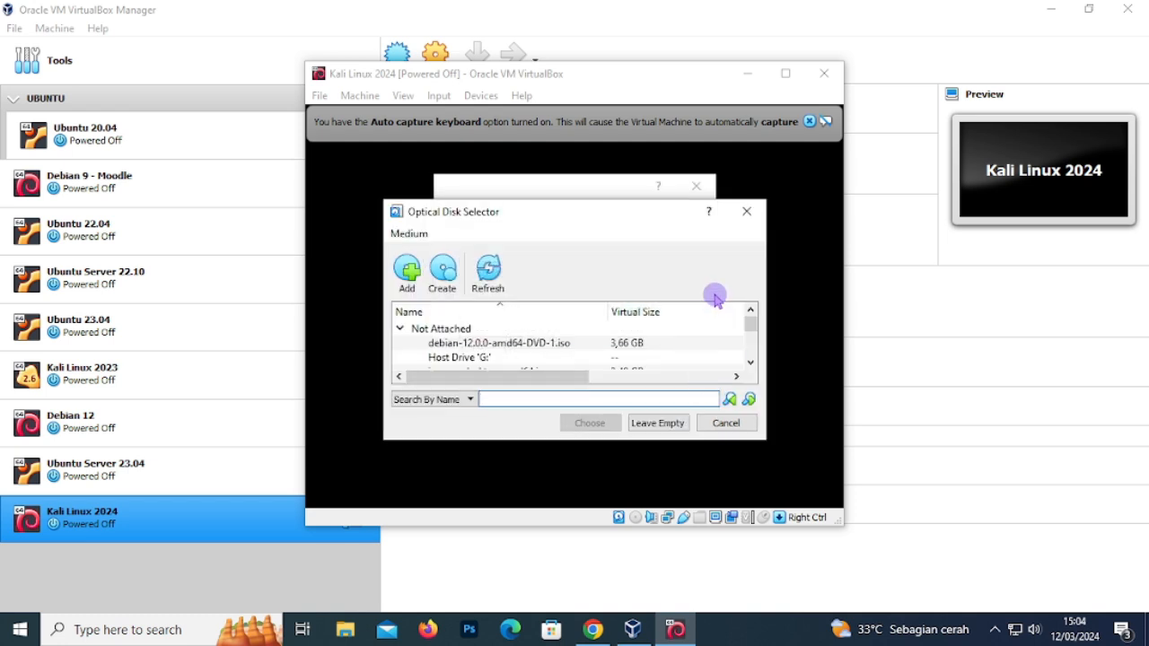
# - Add kali-linux-2024.1-installer-amd64.iso, choose it as the start-up disk, and boot from it
pyautogui.click(407, 271)
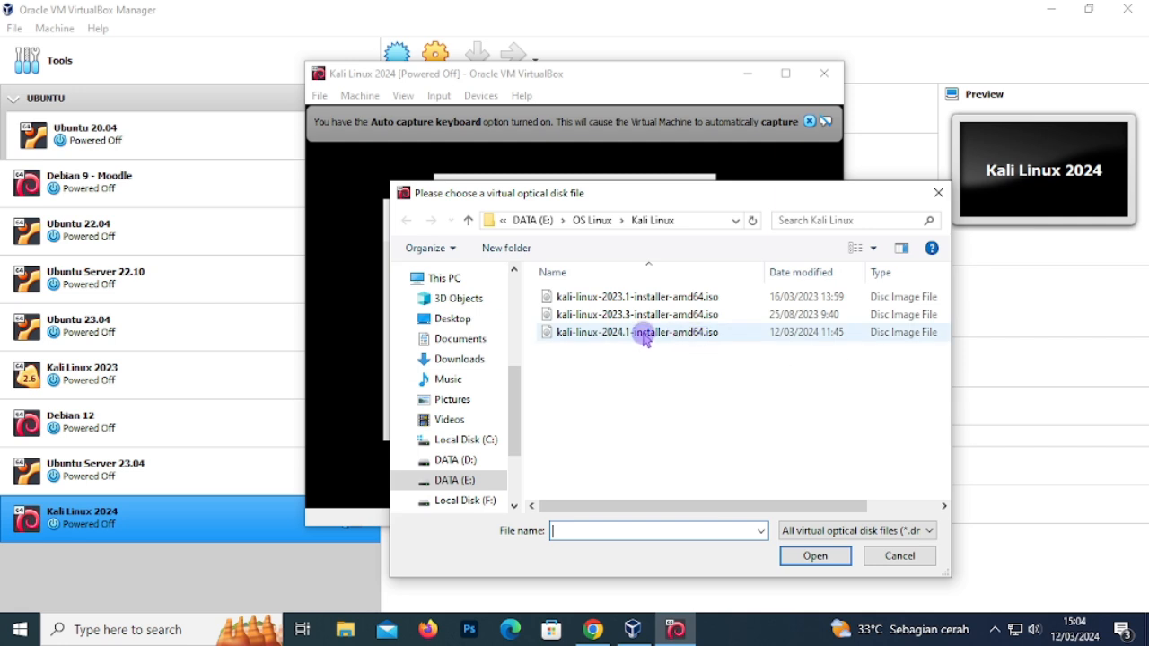
pyautogui.click(691, 334)
pyautogui.click(811, 556)
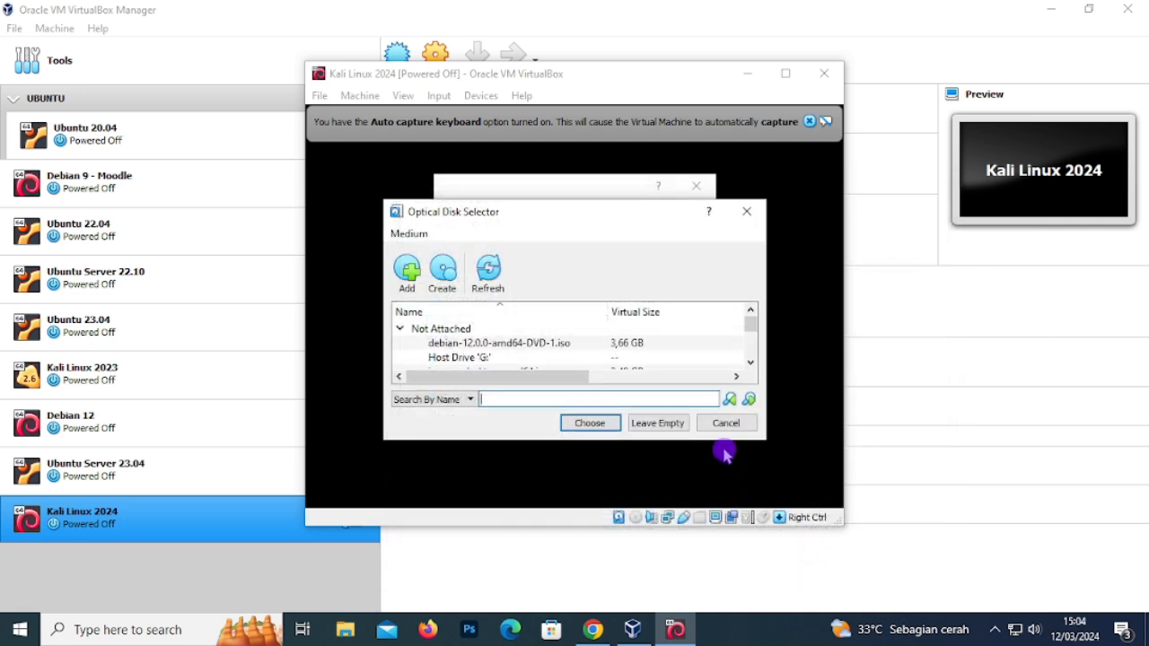
pyautogui.click(591, 423)
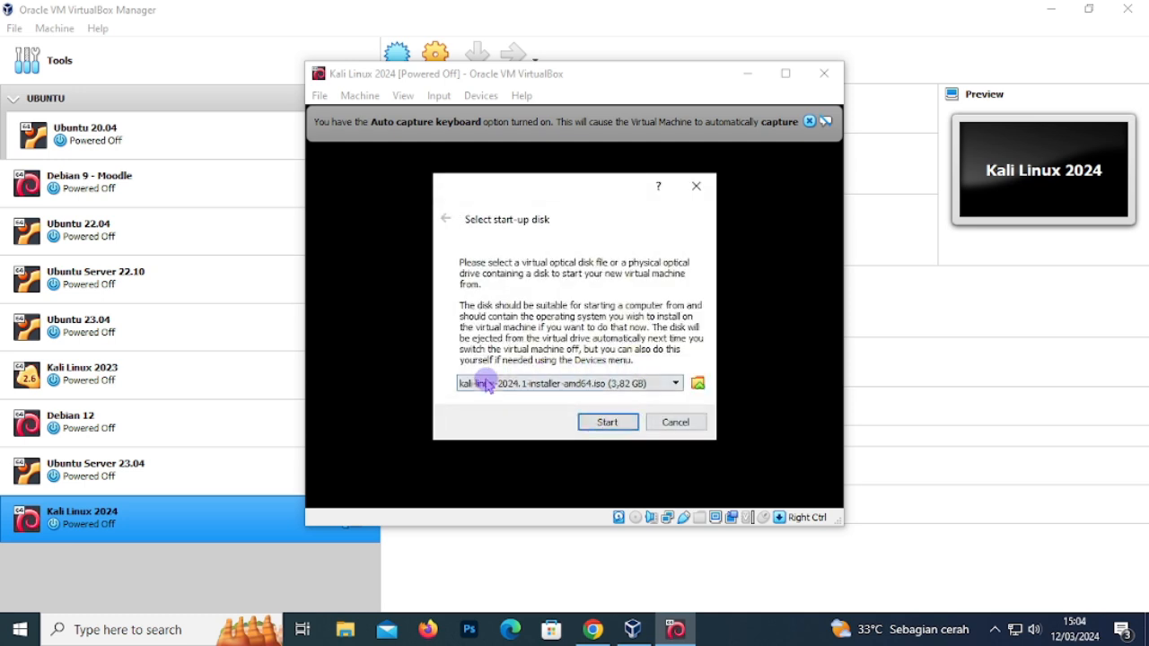
pyautogui.click(609, 423)
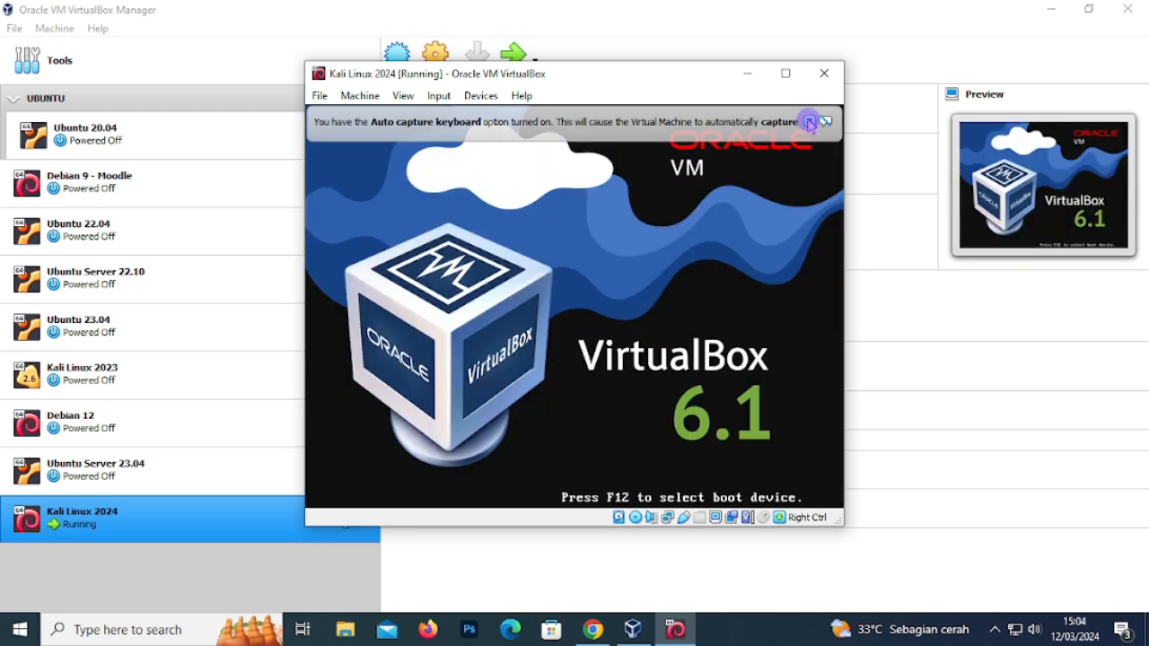
# - Dismiss the VirtualBox keyboard and mouse notices and start the Graphical install boot option
pyautogui.click(809, 121)
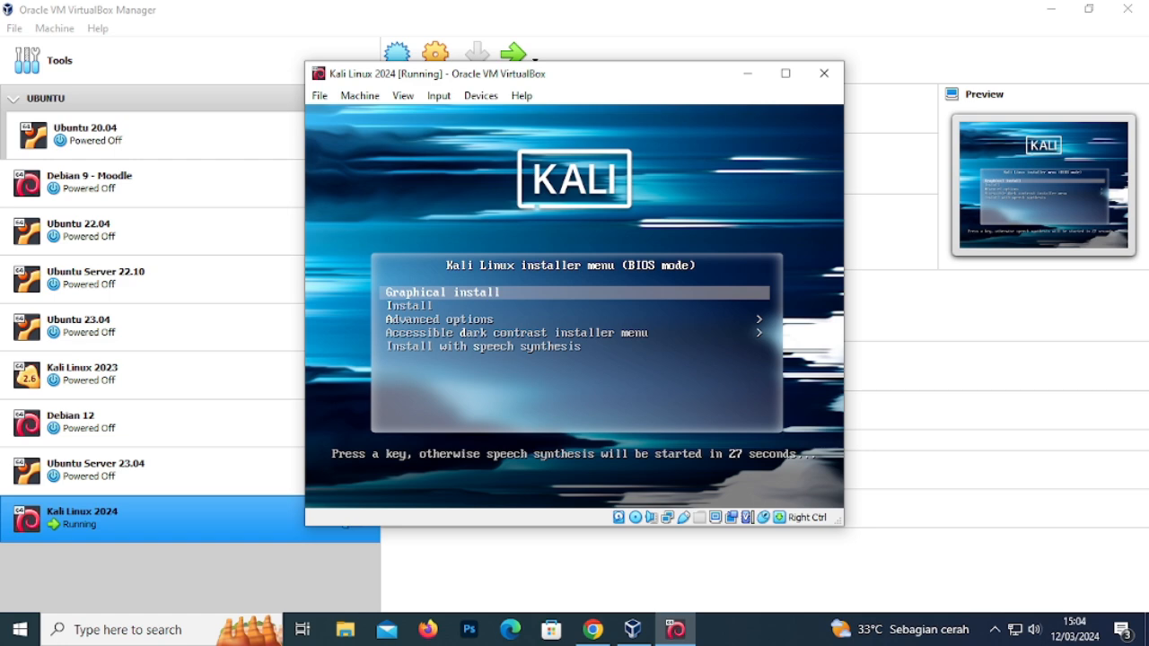
pyautogui.press('Return')
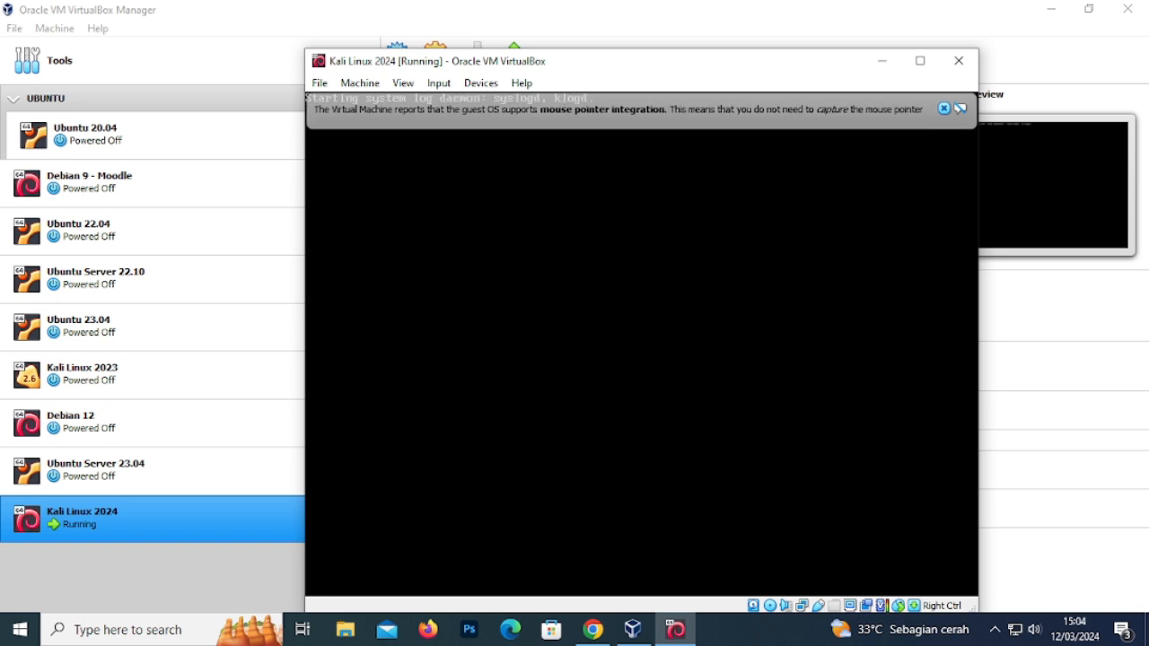
pyautogui.click(943, 108)
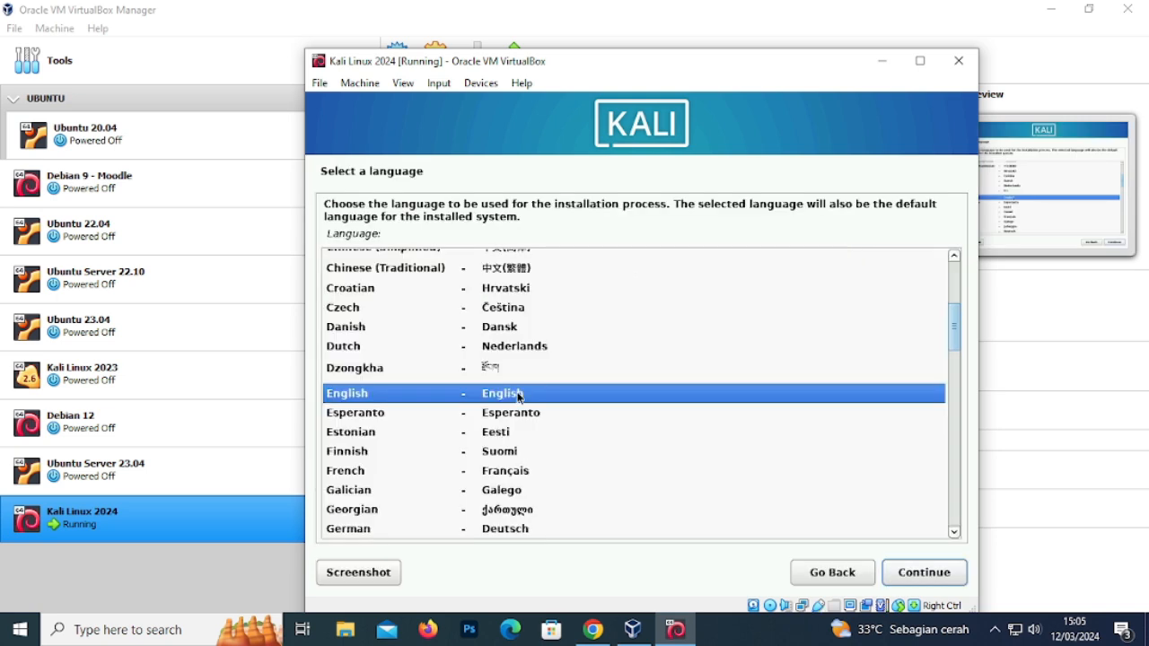
# - Keep English, set the location to Asia > Indonesia, and accept the United States en_US.UTF-8 locale
pyautogui.click(920, 571)
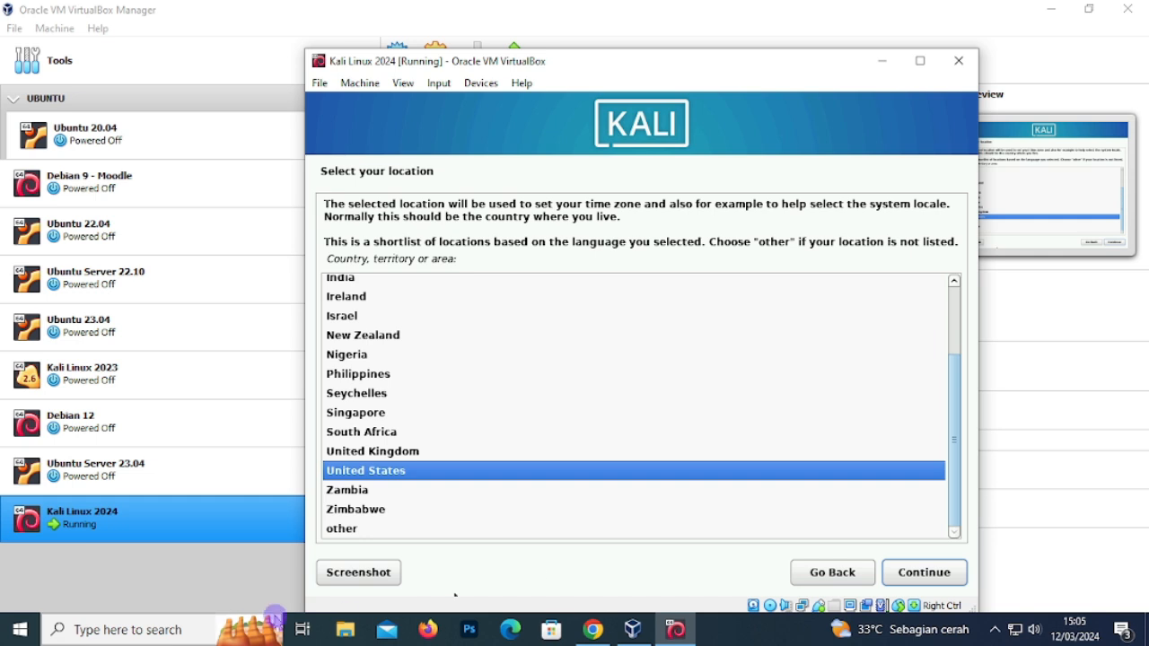
pyautogui.click(343, 535)
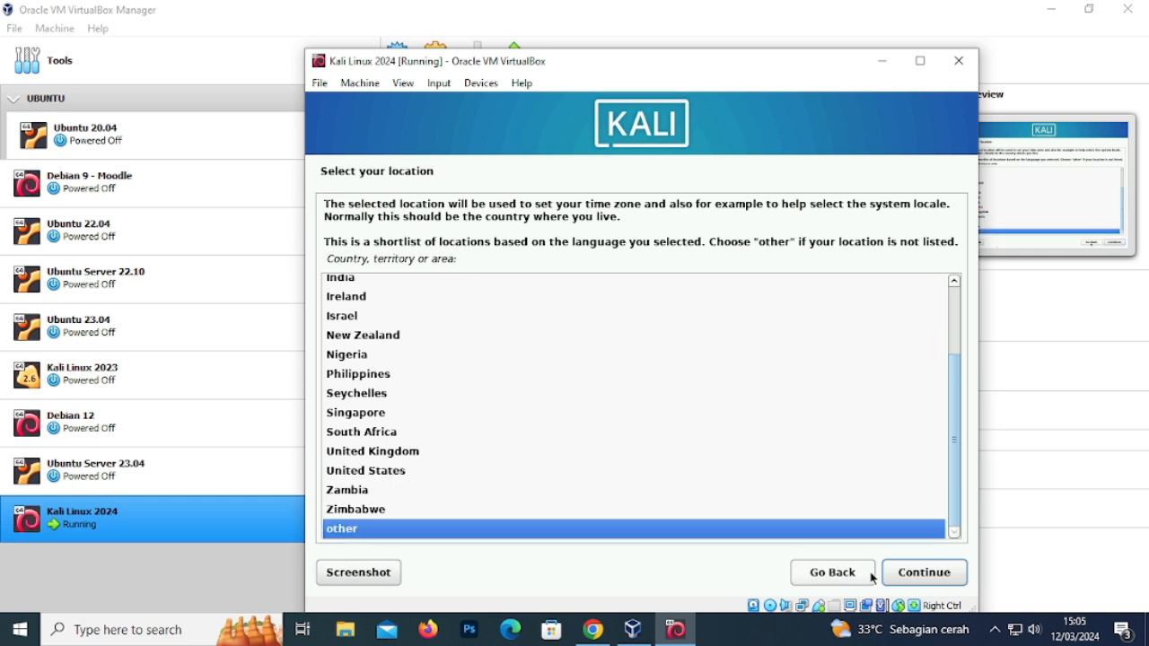
pyautogui.click(919, 573)
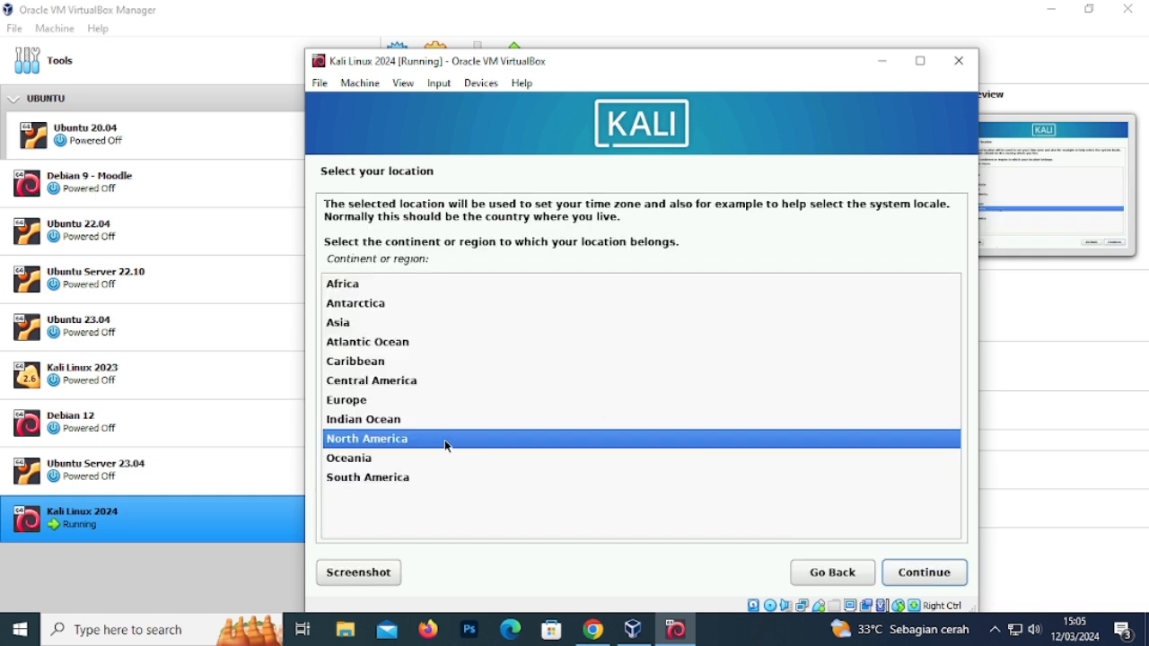
pyautogui.click(347, 327)
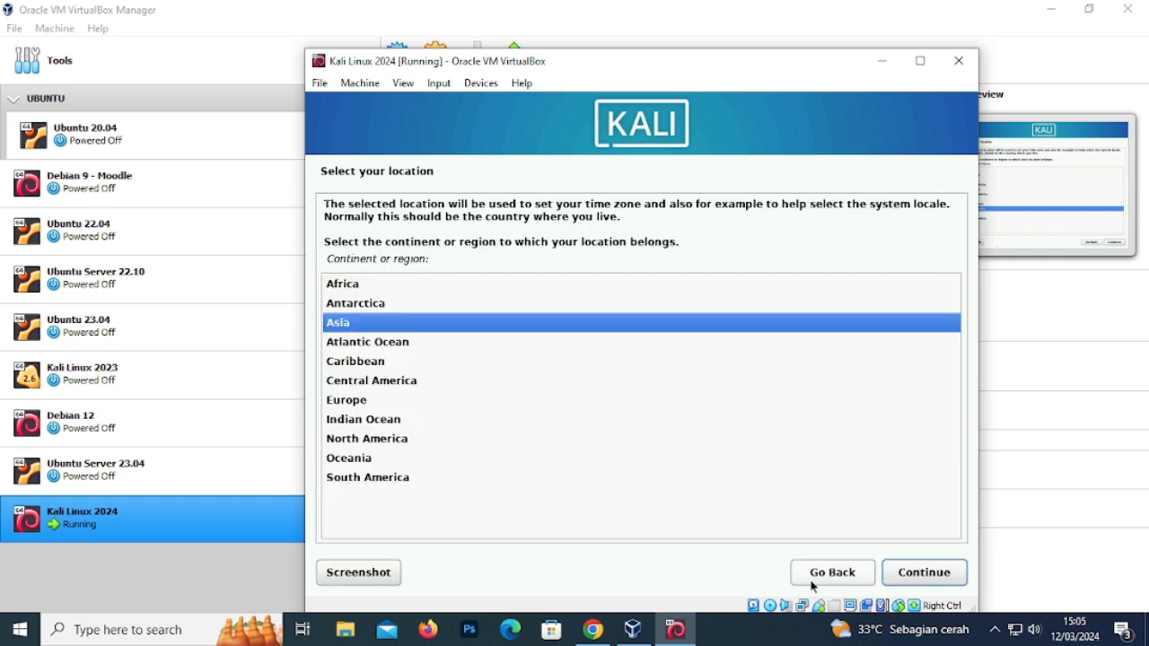
pyautogui.click(908, 575)
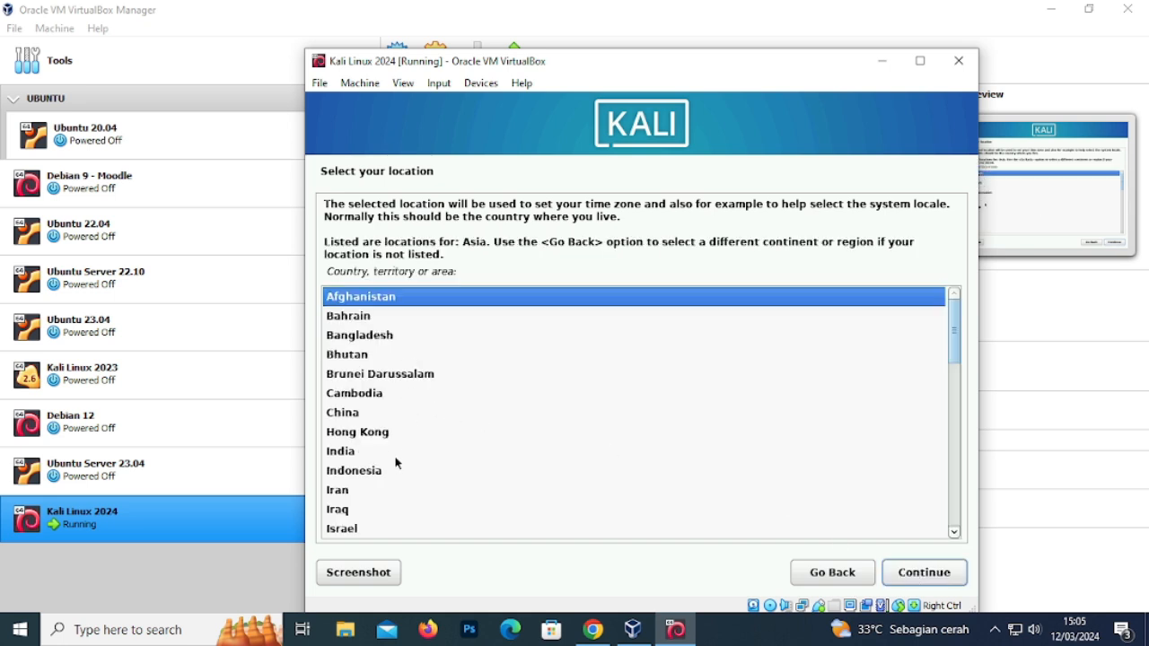
pyautogui.click(384, 474)
pyautogui.click(898, 576)
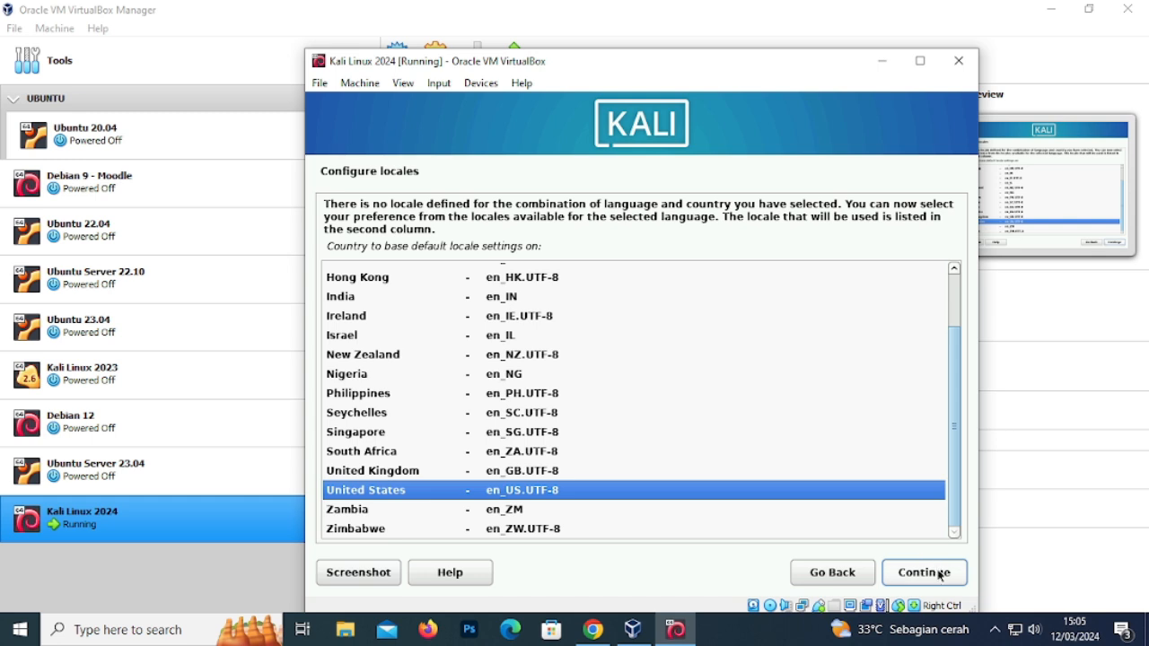
pyautogui.click(936, 571)
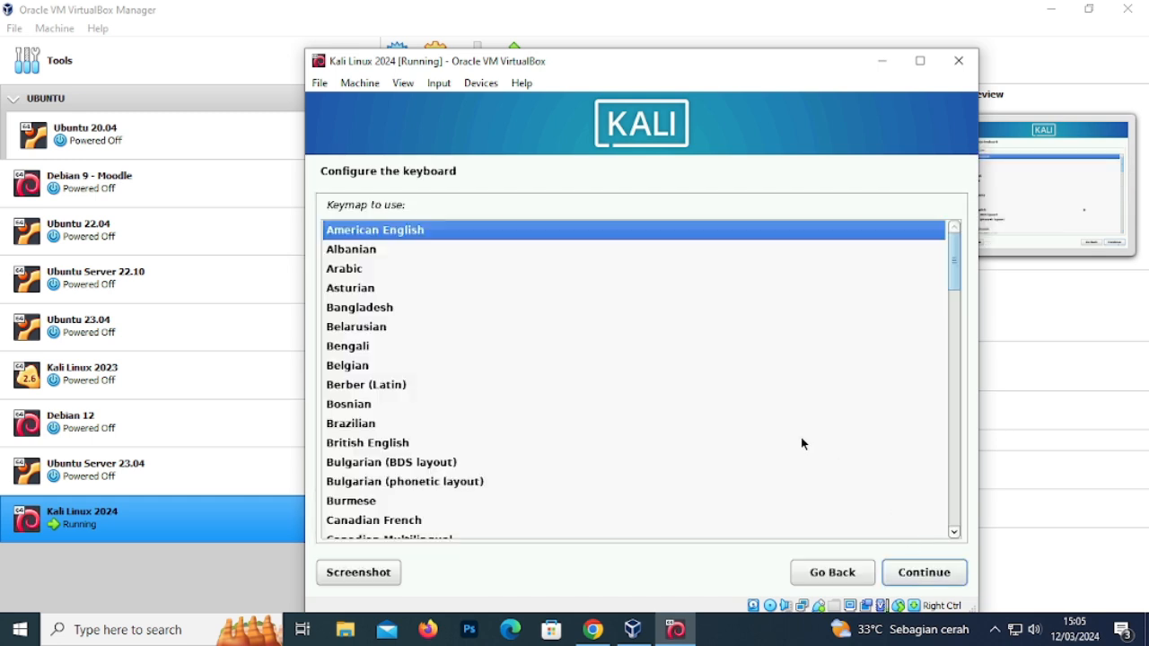
# - Accept the American English keymap and let network configuration run
pyautogui.click(912, 584)
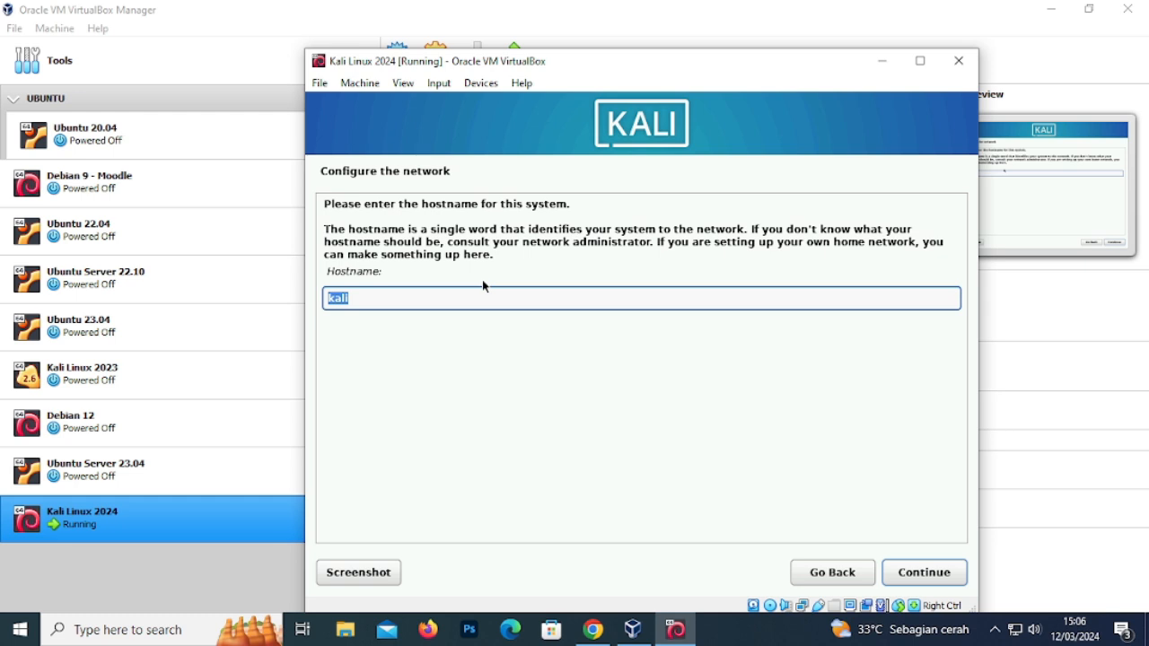
# - Replace the hostname kali with itnewbie and leave the domain name blank
pyautogui.click(366, 299)
pyautogui.moveTo(366, 299); pyautogui.dragTo(319, 296)
pyautogui.write('itr')
pyautogui.press('BackSpace')
pyautogui.press('BackSpace')
pyautogui.press('BackSpace')
pyautogui.write('itnewbie')
pyautogui.click(920, 572)
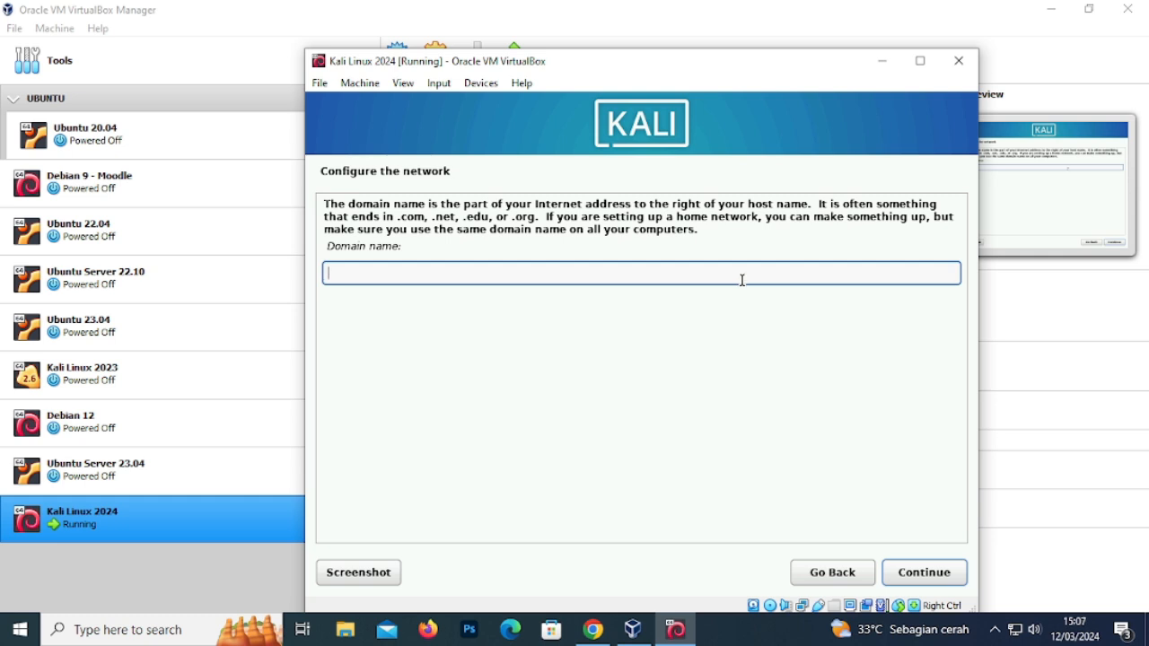
pyautogui.click(923, 575)
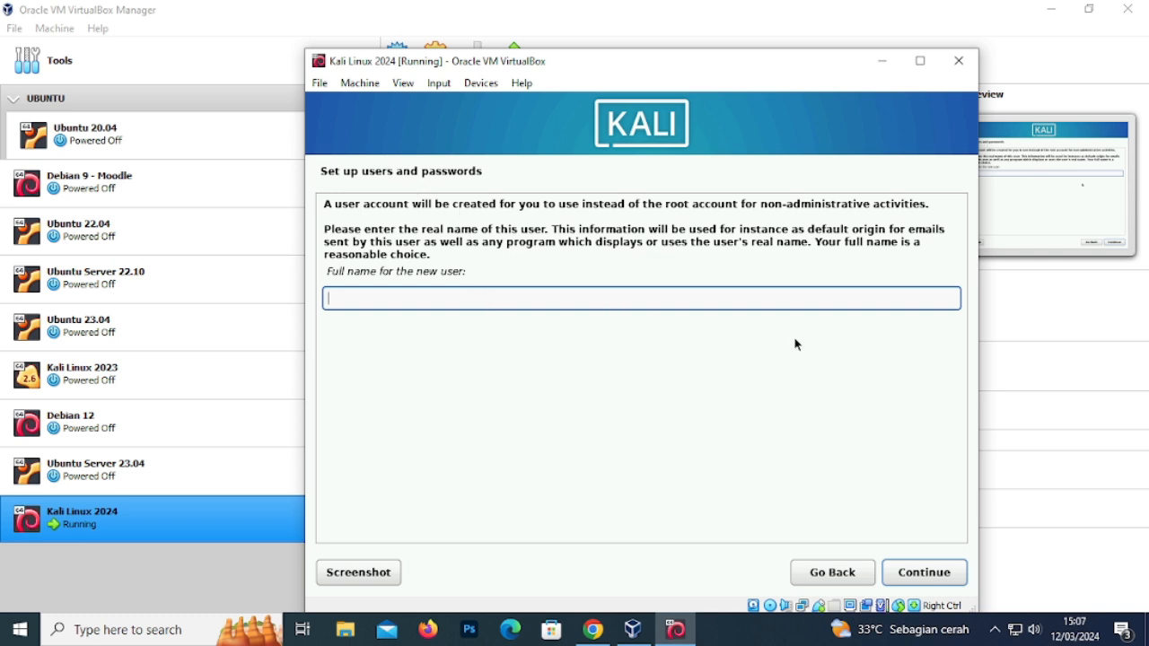
# - Enter the new user's full name, correcting typos
pyautogui.write('IT Newbbi')
pyautogui.press('BackSpace')
pyautogui.press('BackSpace')
pyautogui.write('i')
pyautogui.press('BackSpace')
pyautogui.write('ie')
pyautogui.click(943, 582)
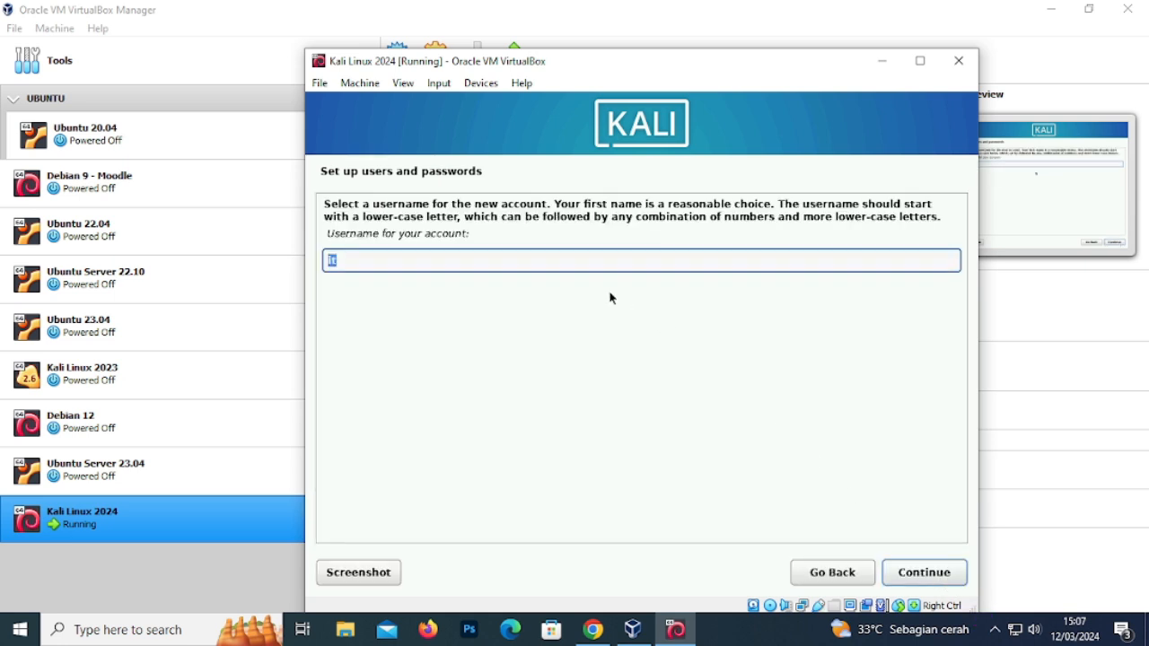
# - Replace the suggested username with the chosen account username
pyautogui.press('BackSpace')
pyautogui.write('IT')
pyautogui.press('BackSpace')
pyautogui.press('BackSpace')
pyautogui.write('itnwebie')
pyautogui.press('BackSpace')
pyautogui.press('BackSpace')
pyautogui.press('BackSpace')
pyautogui.press('BackSpace')
pyautogui.press('BackSpace')
pyautogui.press('BackSpace')
pyautogui.press('BackSpace')
pyautogui.press('BackSpace')
pyautogui.write('itnewbie')
pyautogui.click(910, 575)
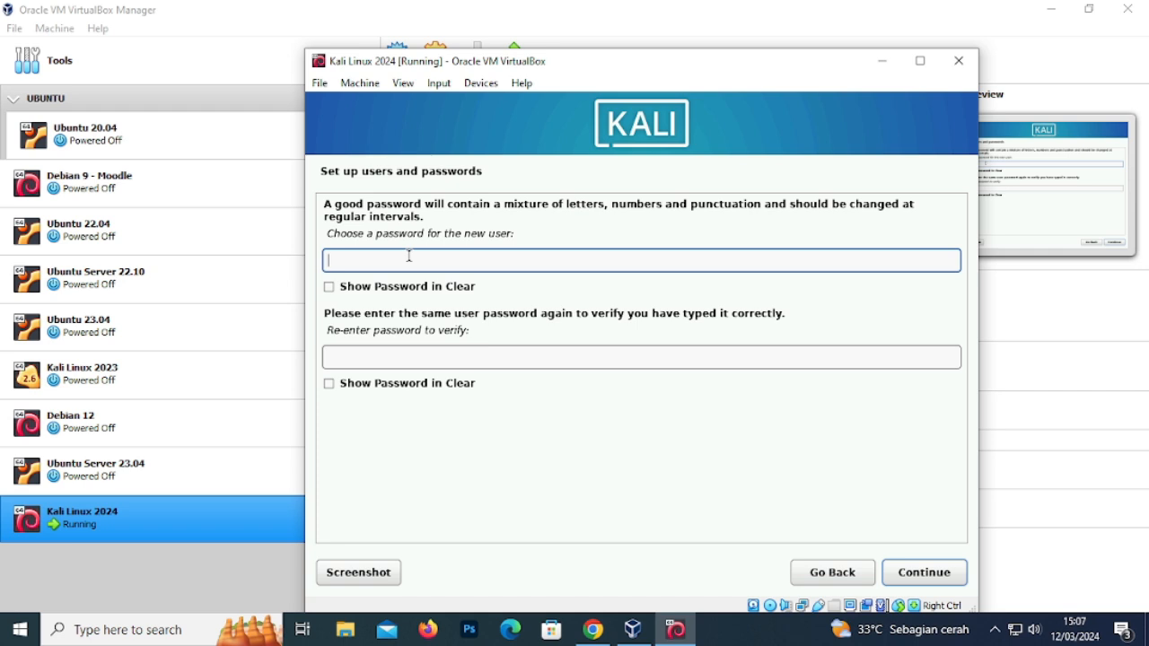
# - Type the account password in both password fields and submit it
pyautogui.write('123456')
pyautogui.click(403, 364)
pyautogui.write('123456')
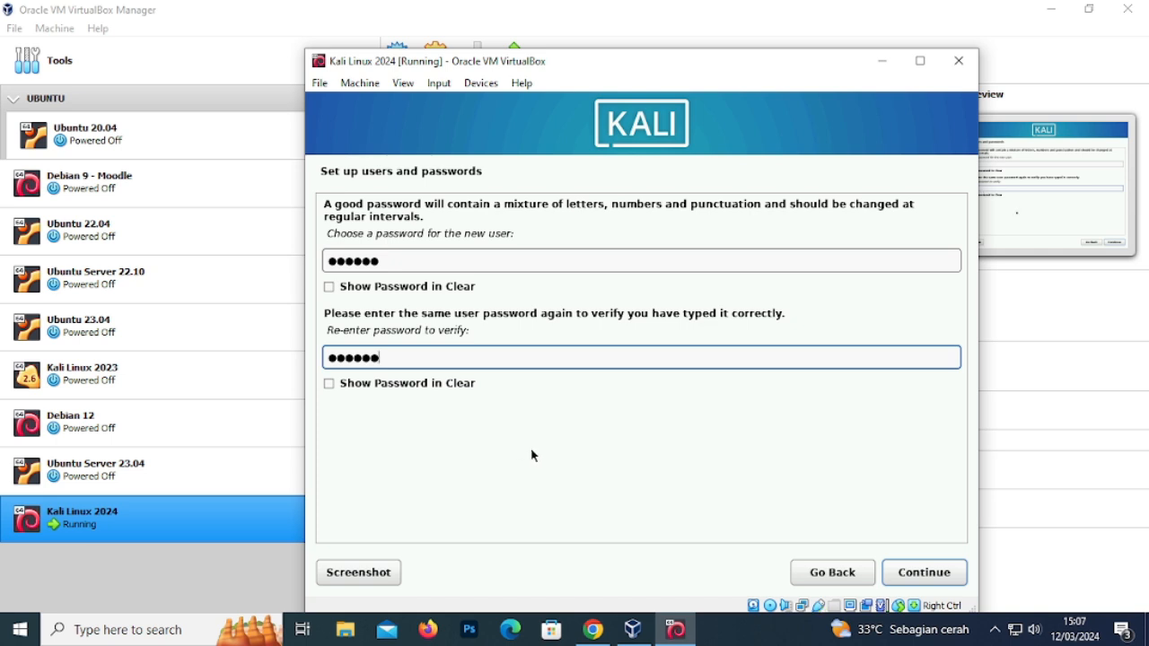
pyautogui.click(925, 571)
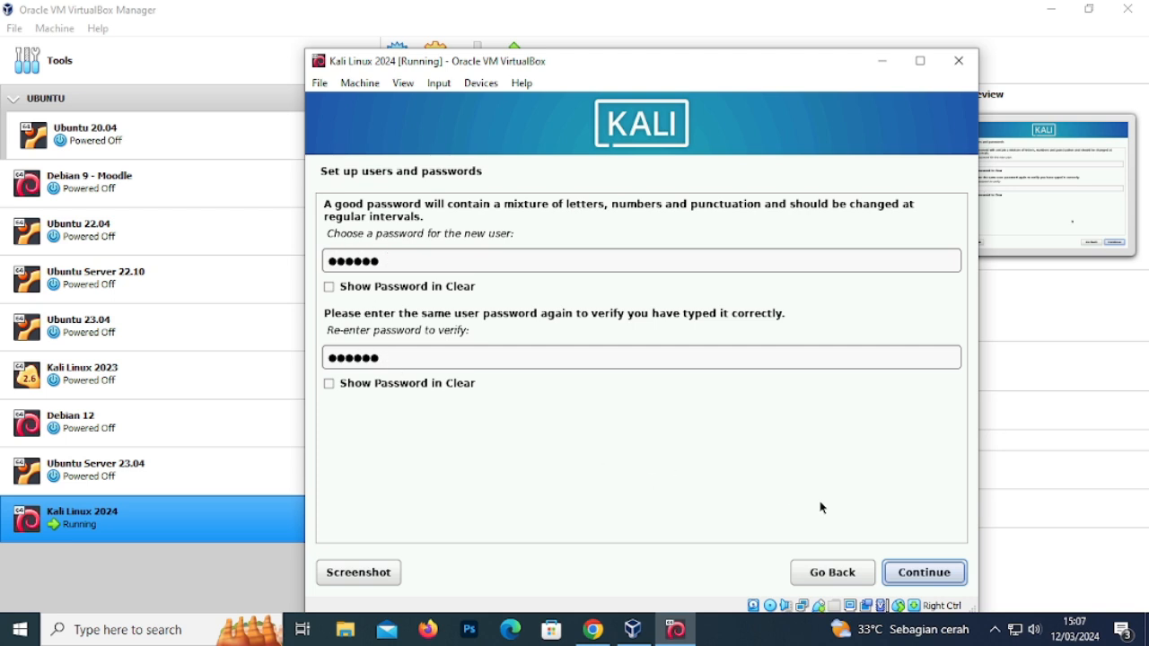
pyautogui.click(930, 571)
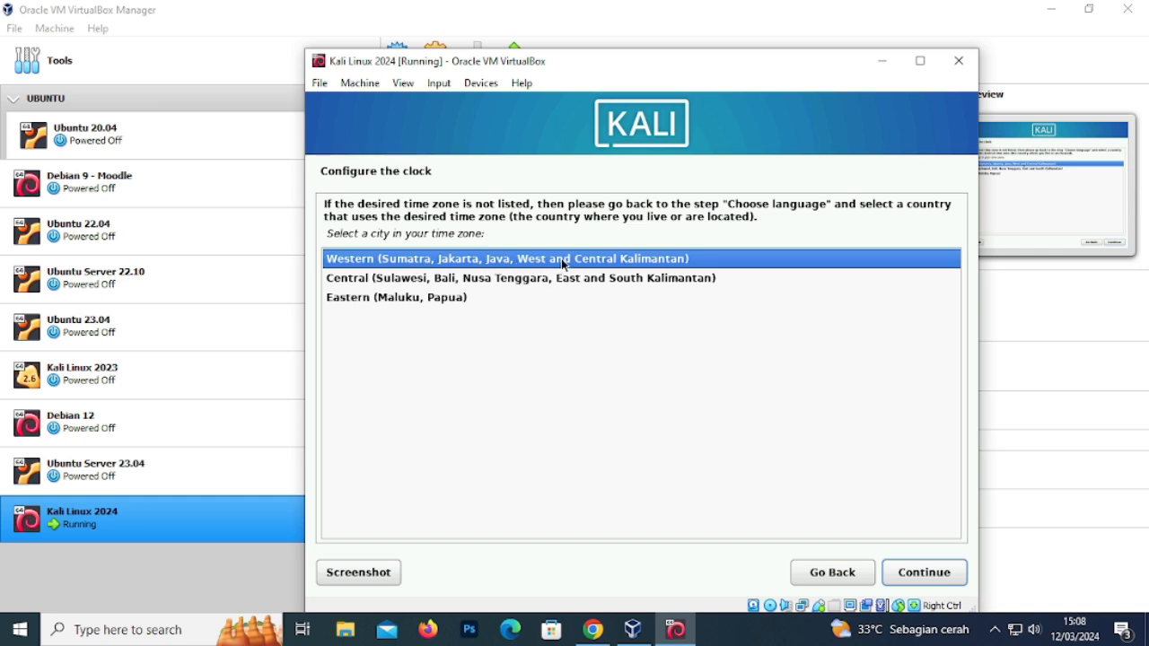
# - Accept the Western (Sumatra, Jakarta) time zone
pyautogui.click(924, 572)
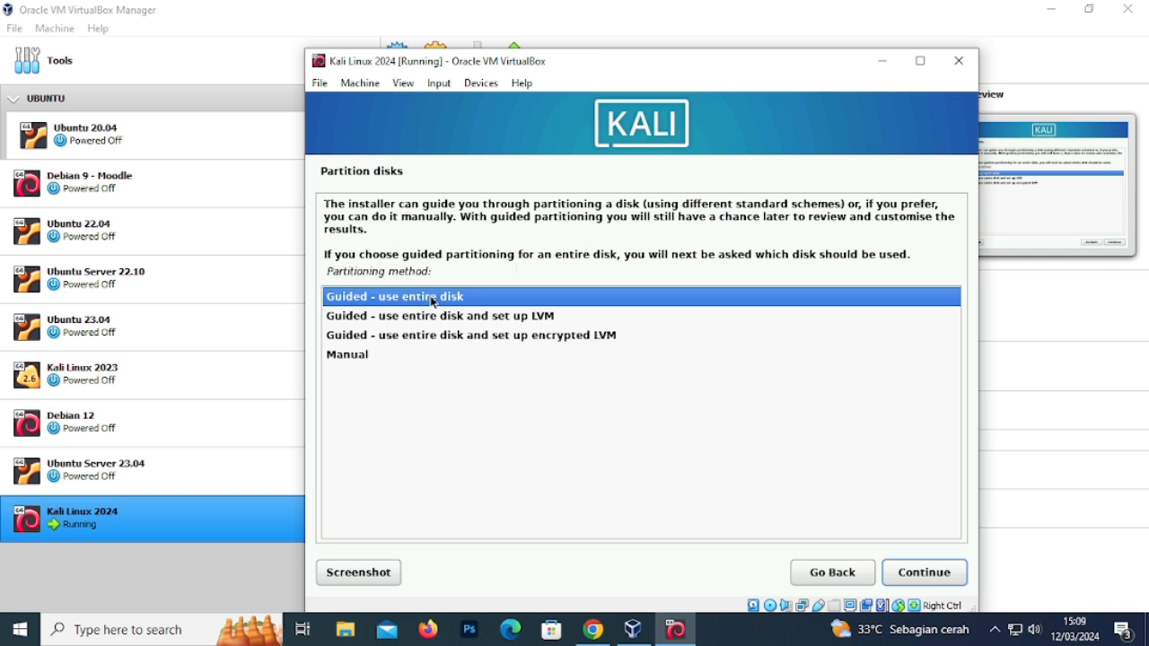
# - Guided-partition the entire 21.5 GB disk with all files in one partition
pyautogui.click(958, 580)
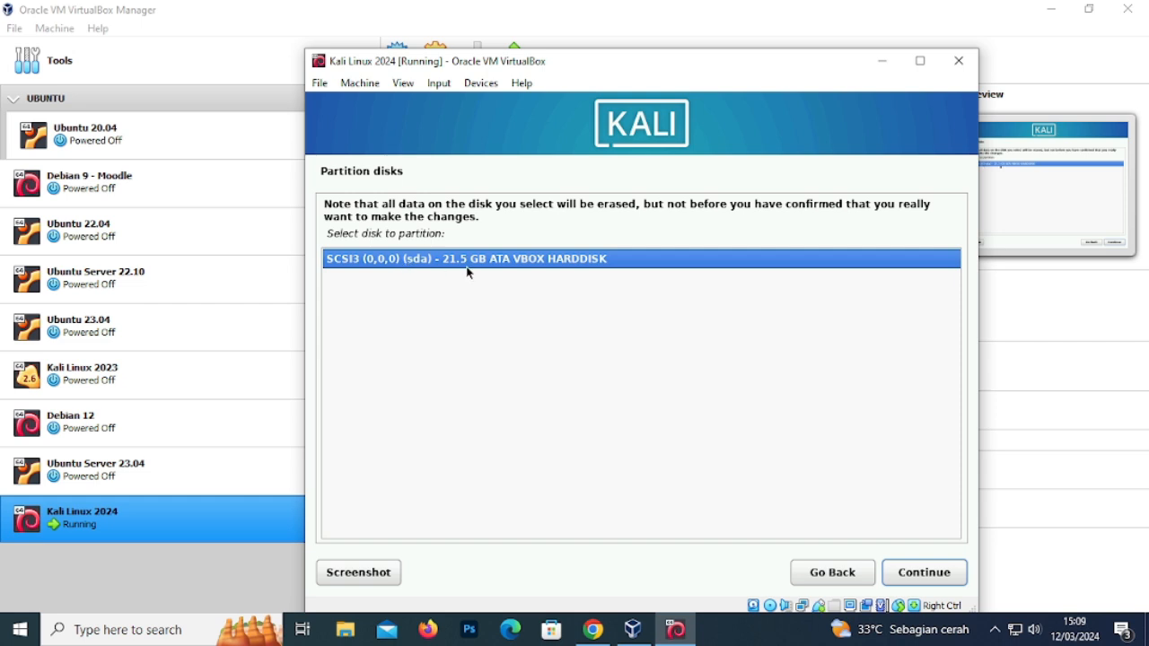
pyautogui.click(921, 571)
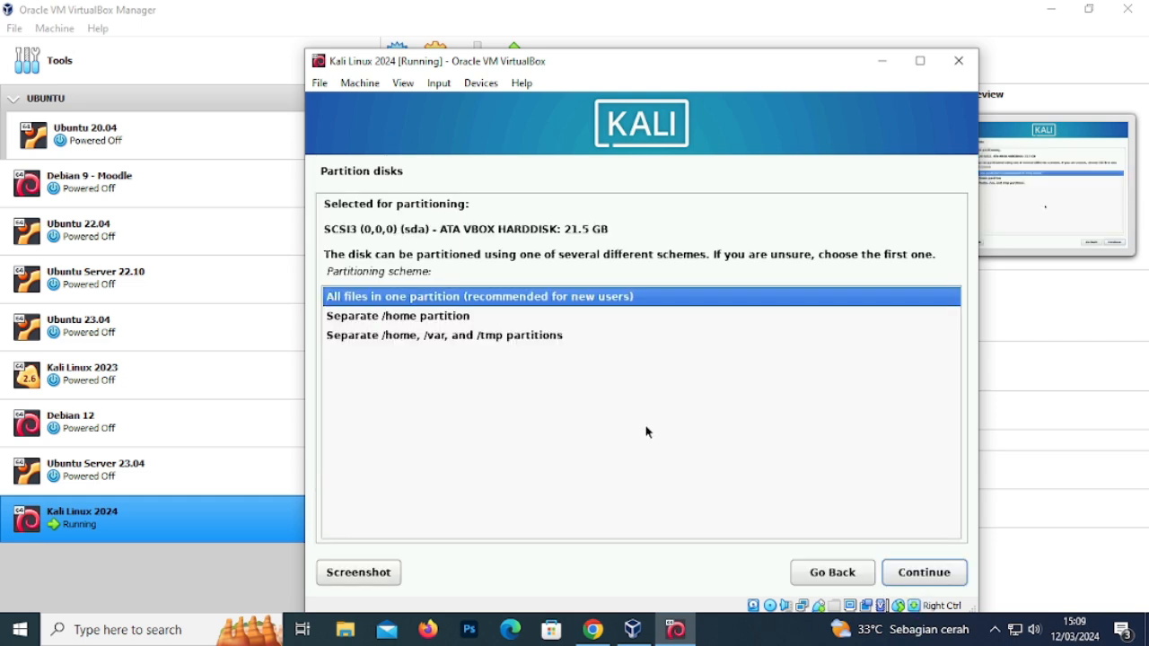
pyautogui.click(417, 319)
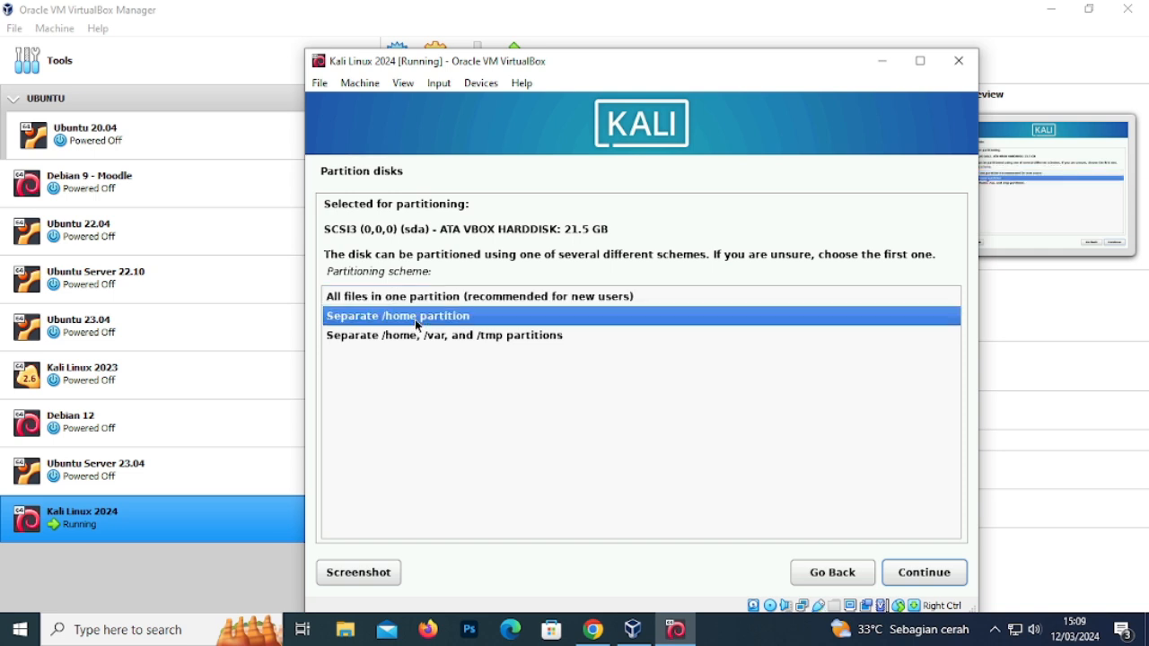
pyautogui.click(427, 337)
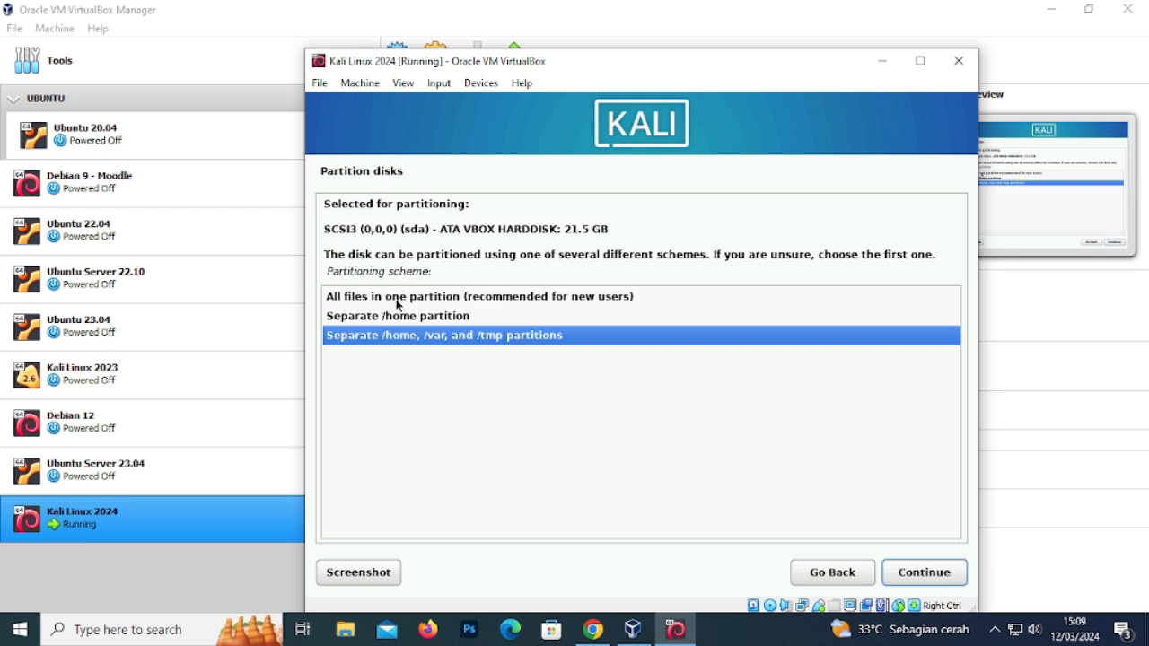
pyautogui.click(500, 300)
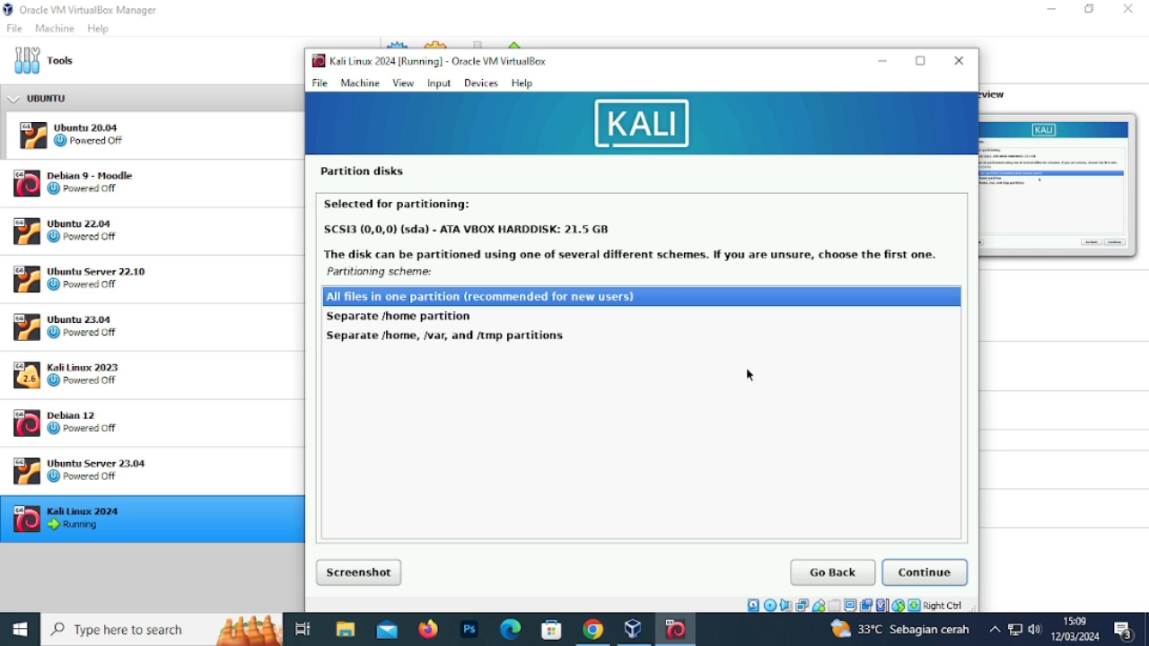
pyautogui.click(925, 573)
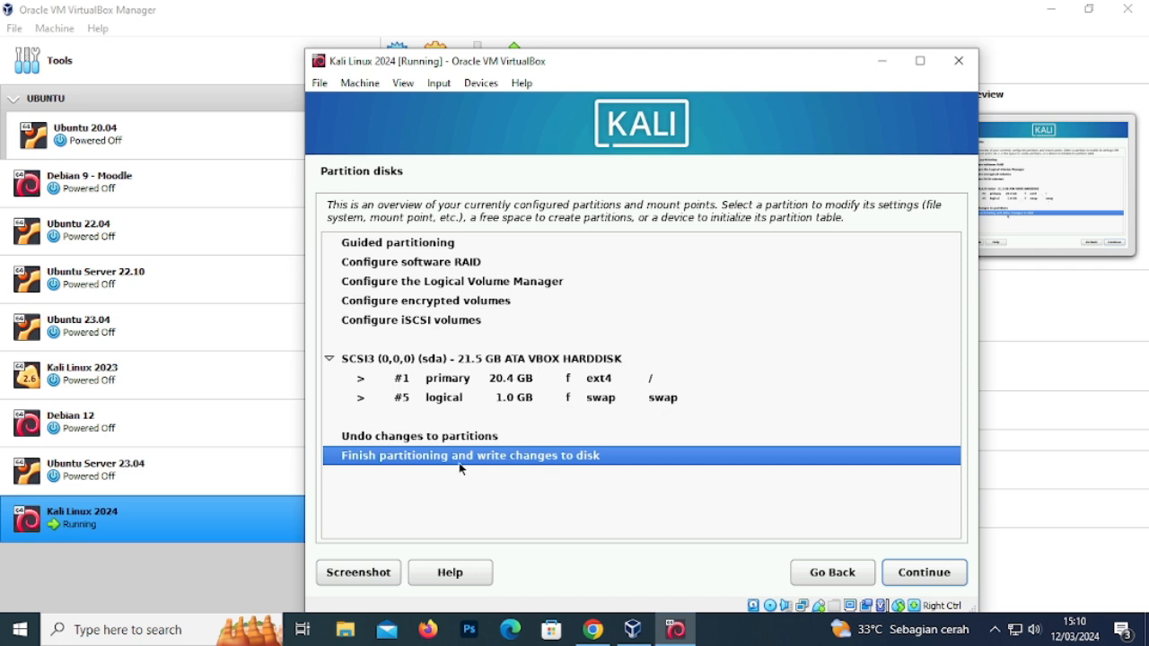
# - Finish partitioning and confirm Yes to write the ext4 and swap partitions to disk
pyautogui.click(452, 440)
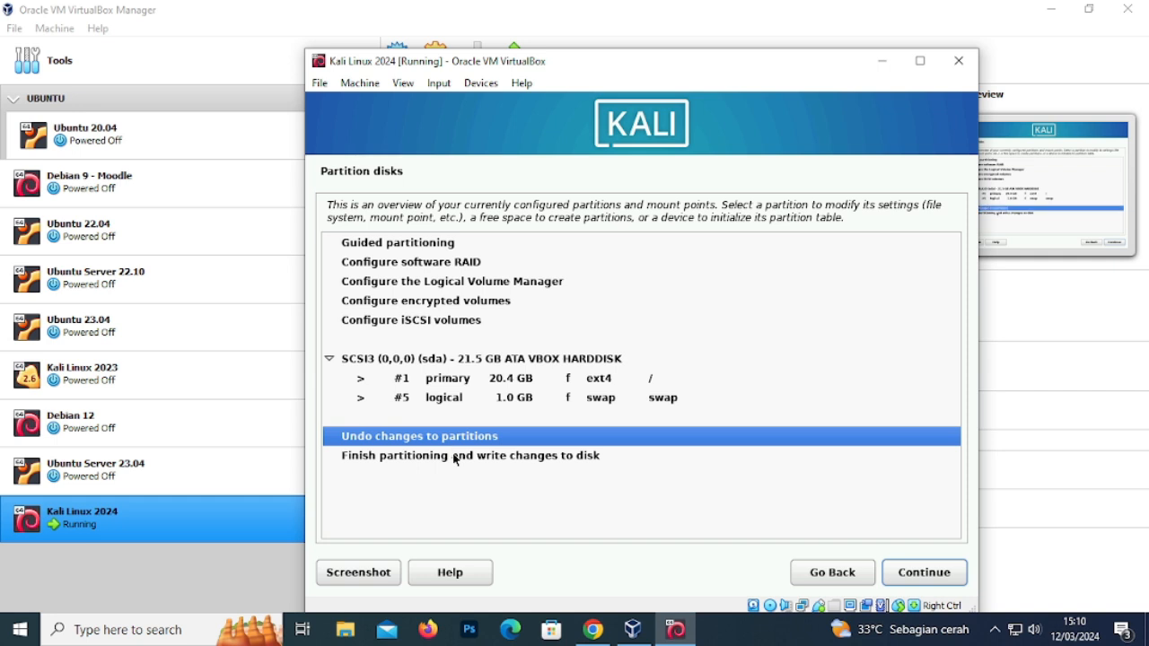
pyautogui.click(456, 456)
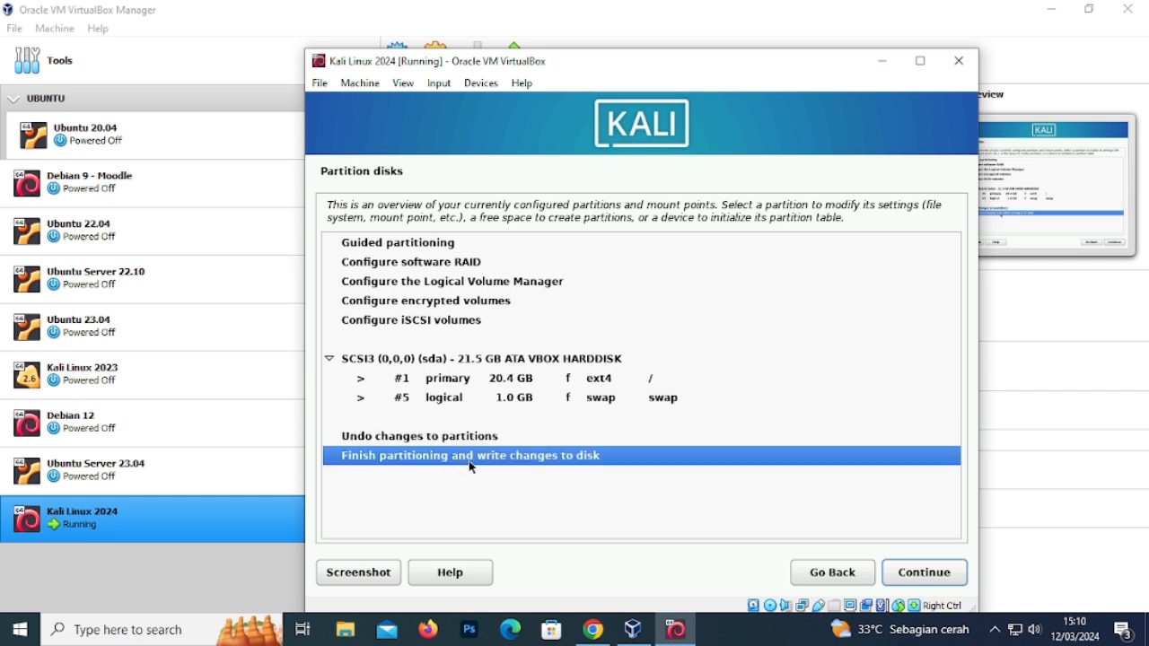
pyautogui.click(931, 579)
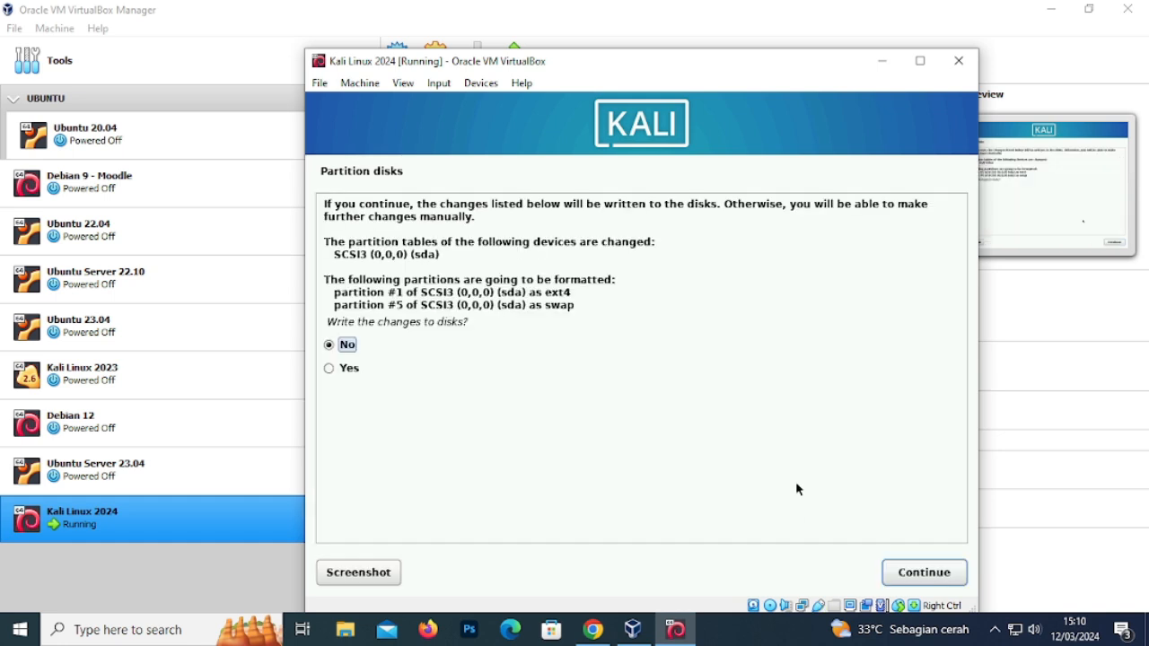
pyautogui.click(354, 375)
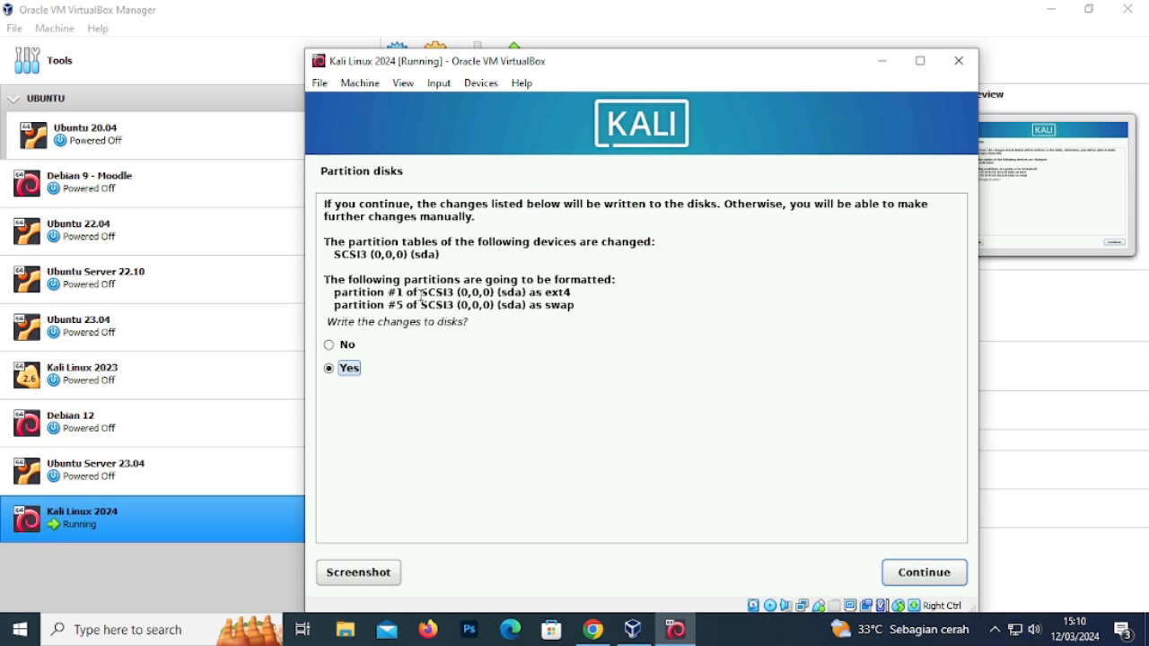
pyautogui.click(918, 572)
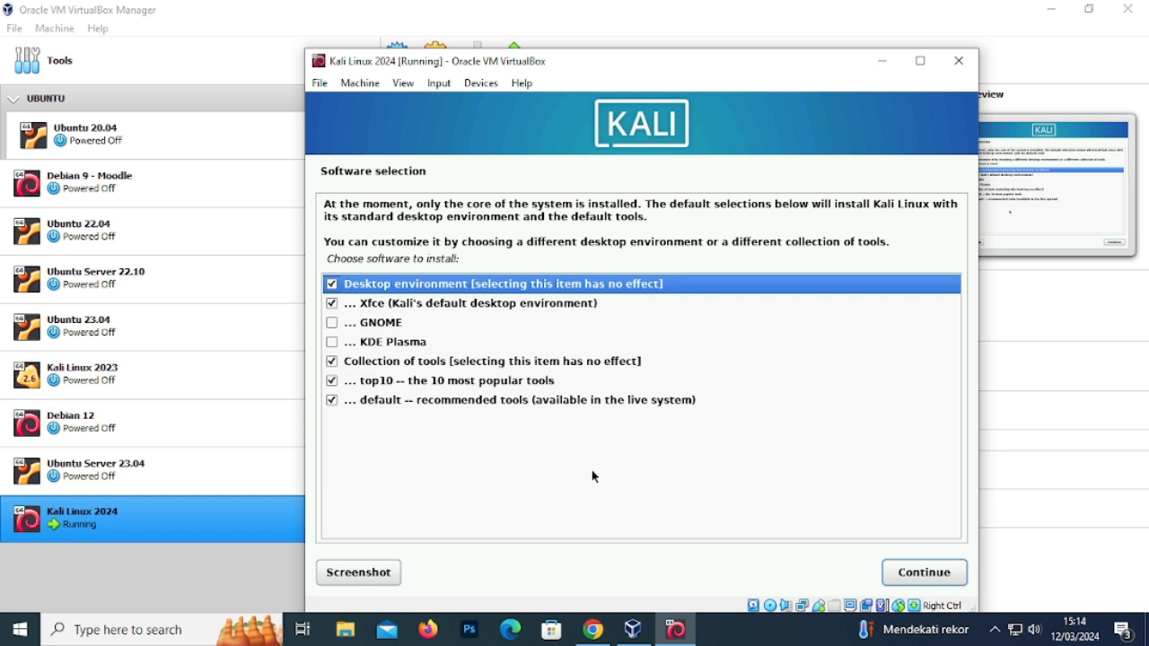
# - Install the default Xfce desktop with top10 and default tool collections
pyautogui.click(900, 566)
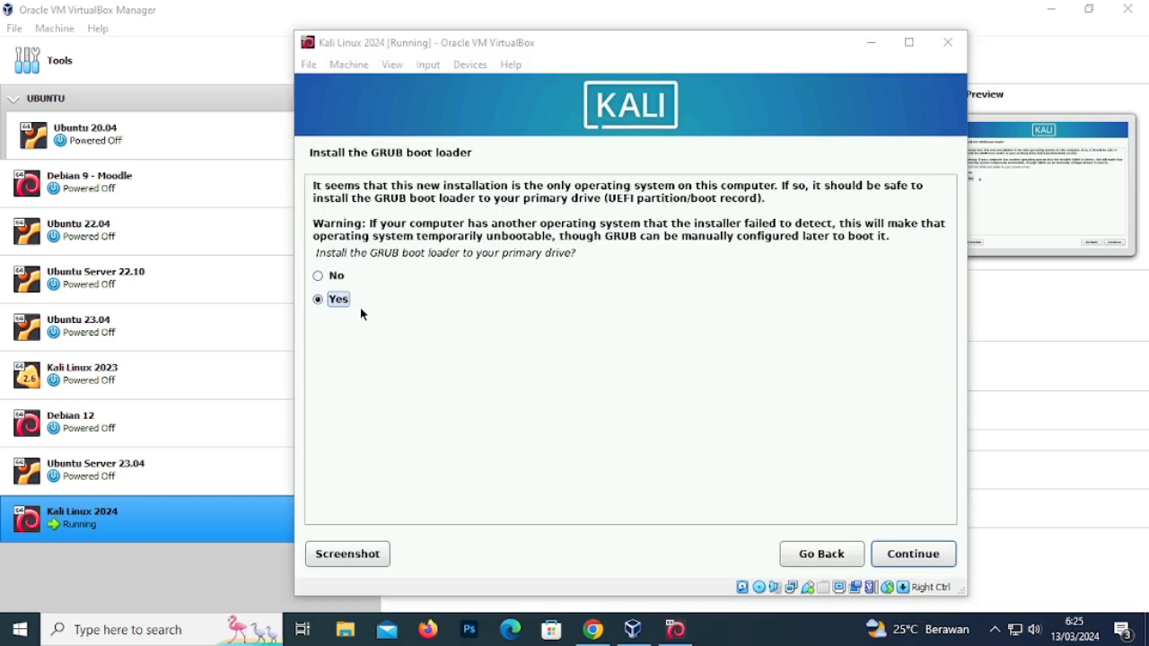
# - Keep Yes for installing the GRUB boot loader
pyautogui.click(318, 299)
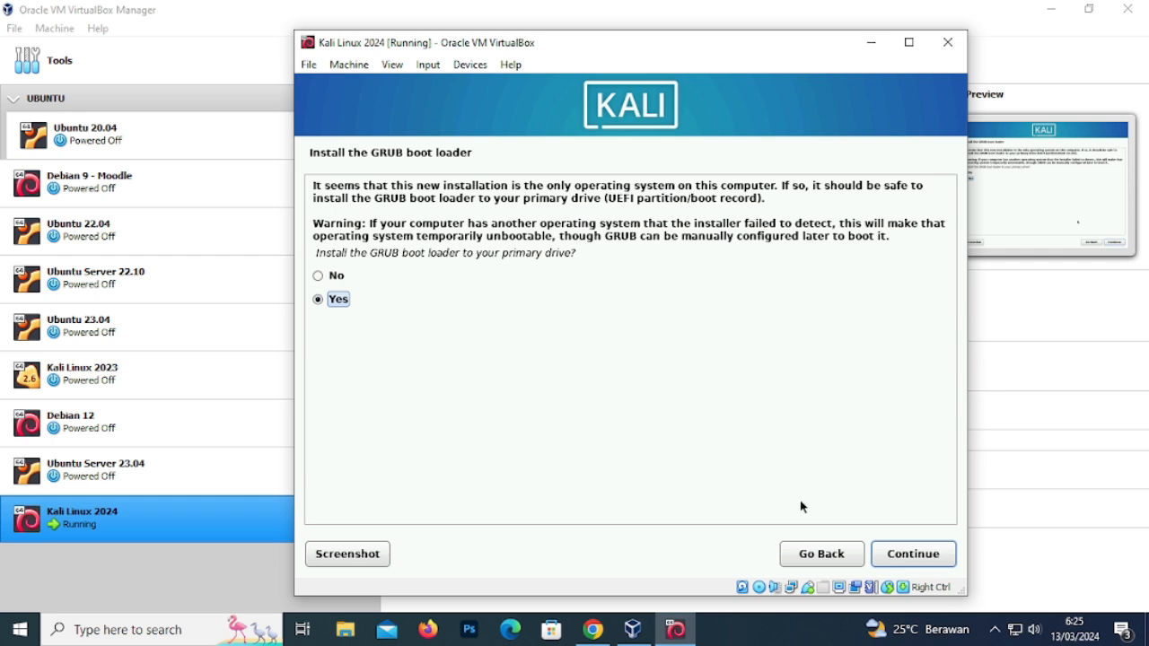
# - Install GRUB onto /dev/sda
pyautogui.click(908, 557)
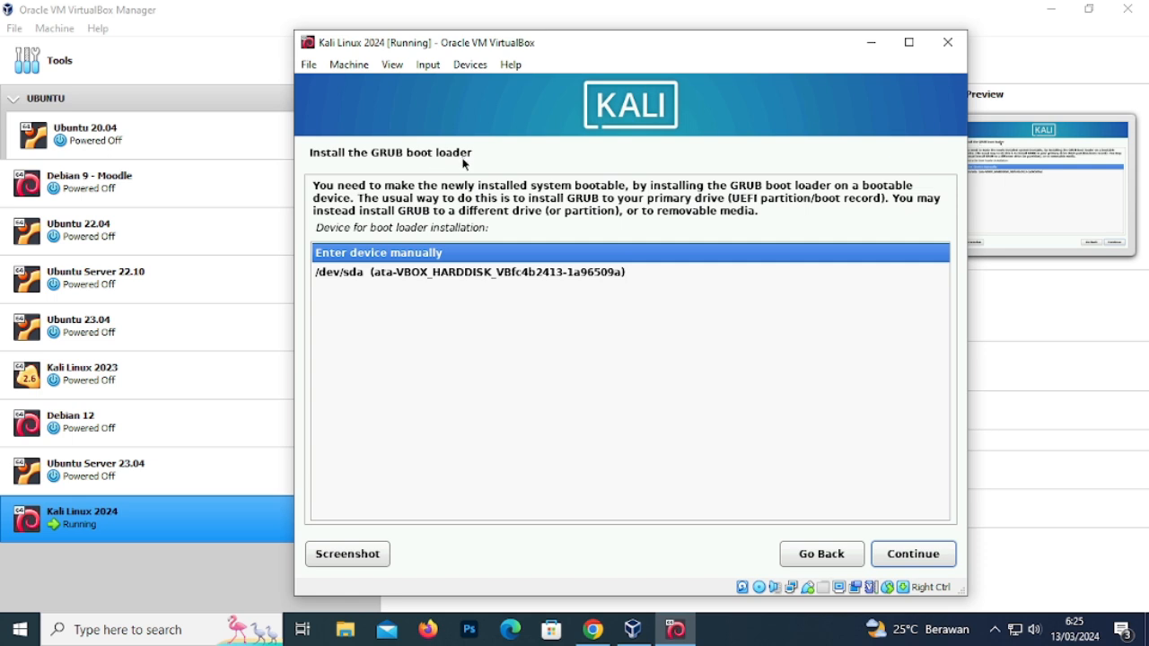
pyautogui.click(380, 275)
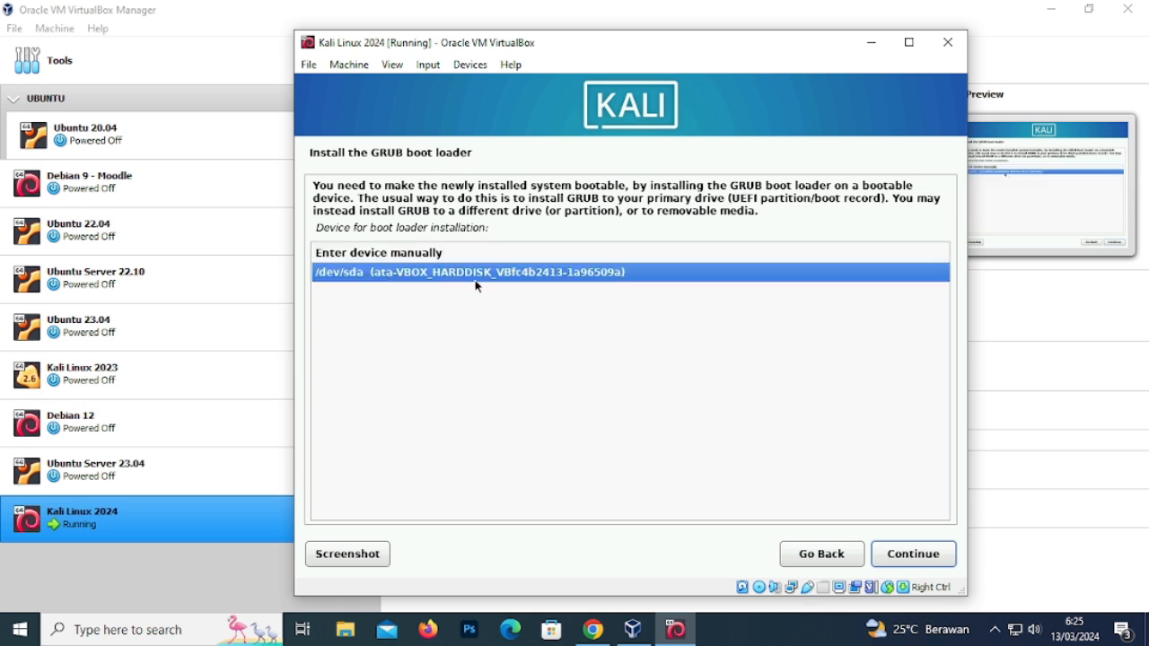
pyautogui.click(924, 554)
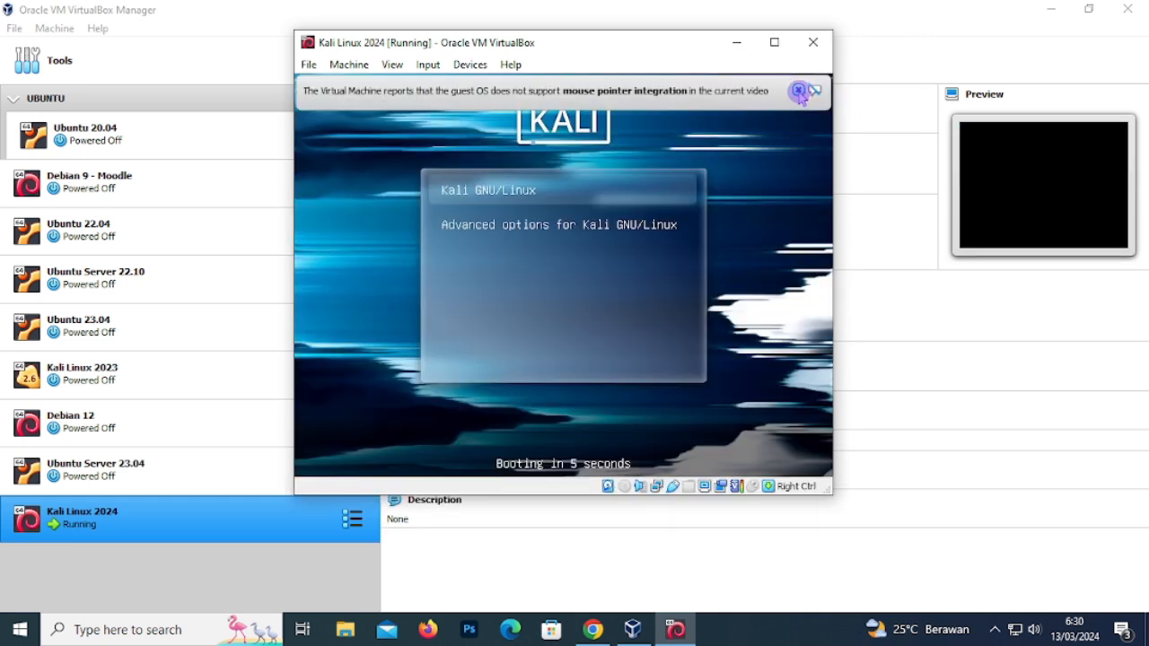
# - Close both mouse pointer integration notices while Kali boots to its graphical login screen
pyautogui.click(813, 92)
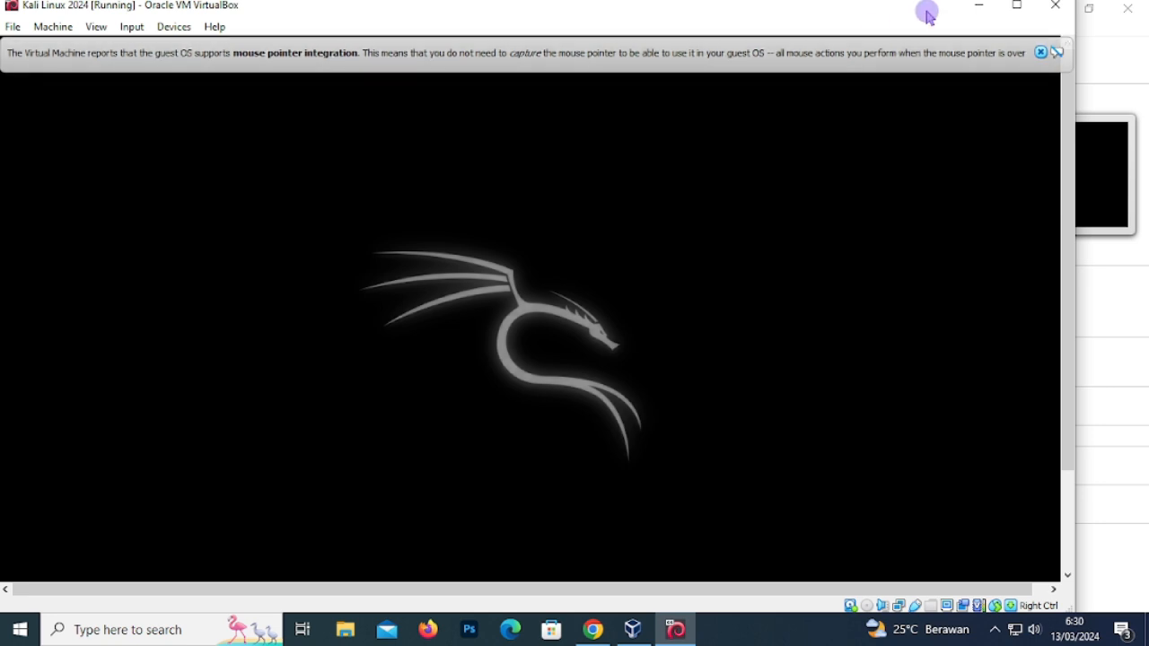
pyautogui.click(1041, 52)
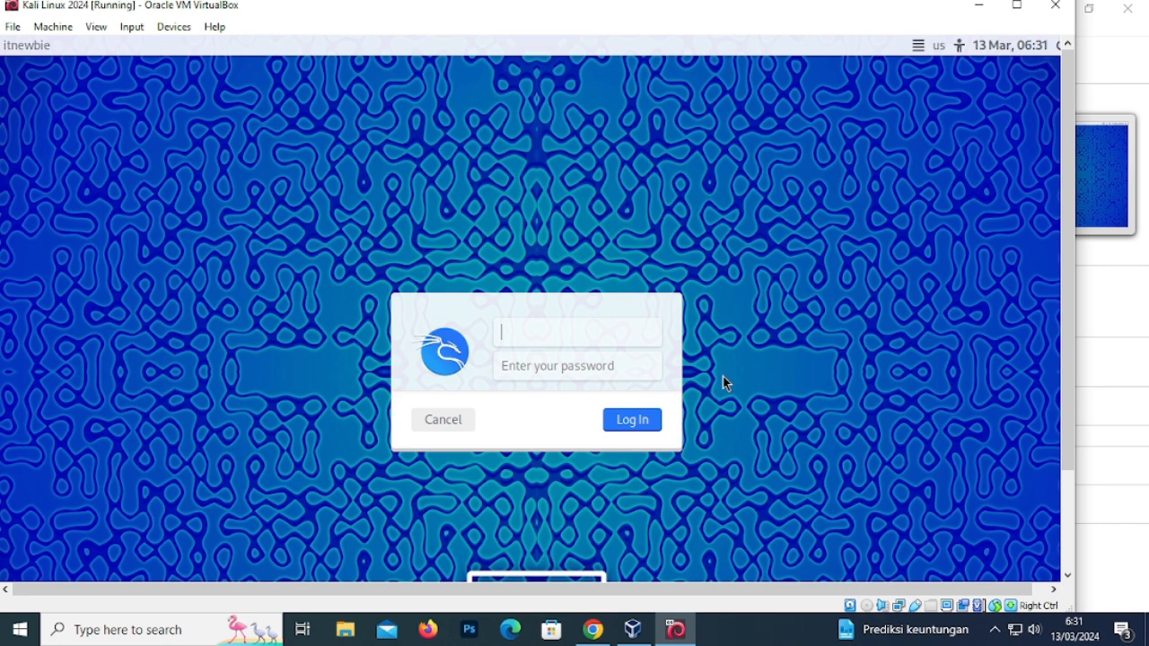
# - Log in to Kali with the new user's username and password, then maximize the VM window
pyautogui.write('tnewbie')
pyautogui.click(610, 371)
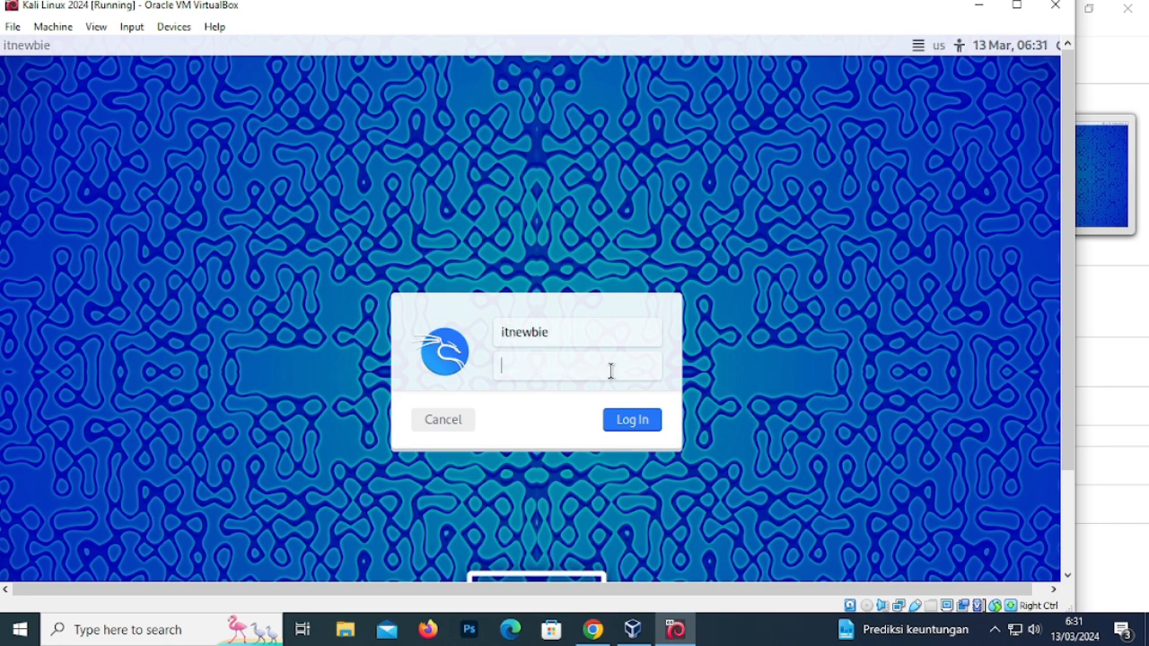
pyautogui.write('******')
pyautogui.click(645, 425)
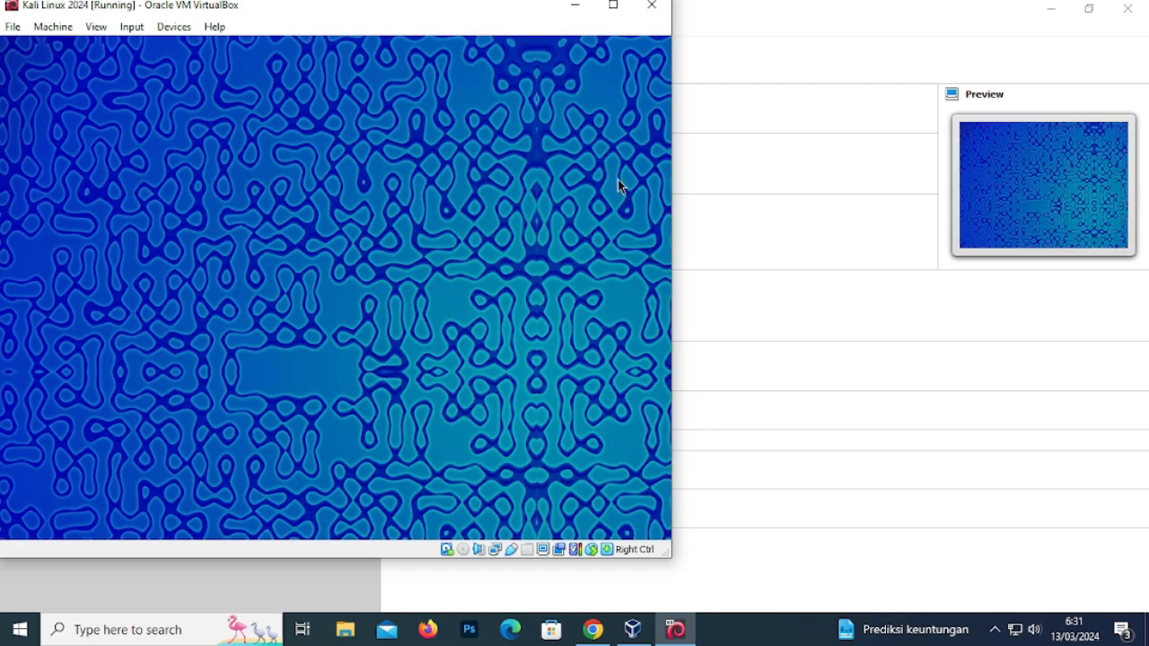
pyautogui.click(614, 7)
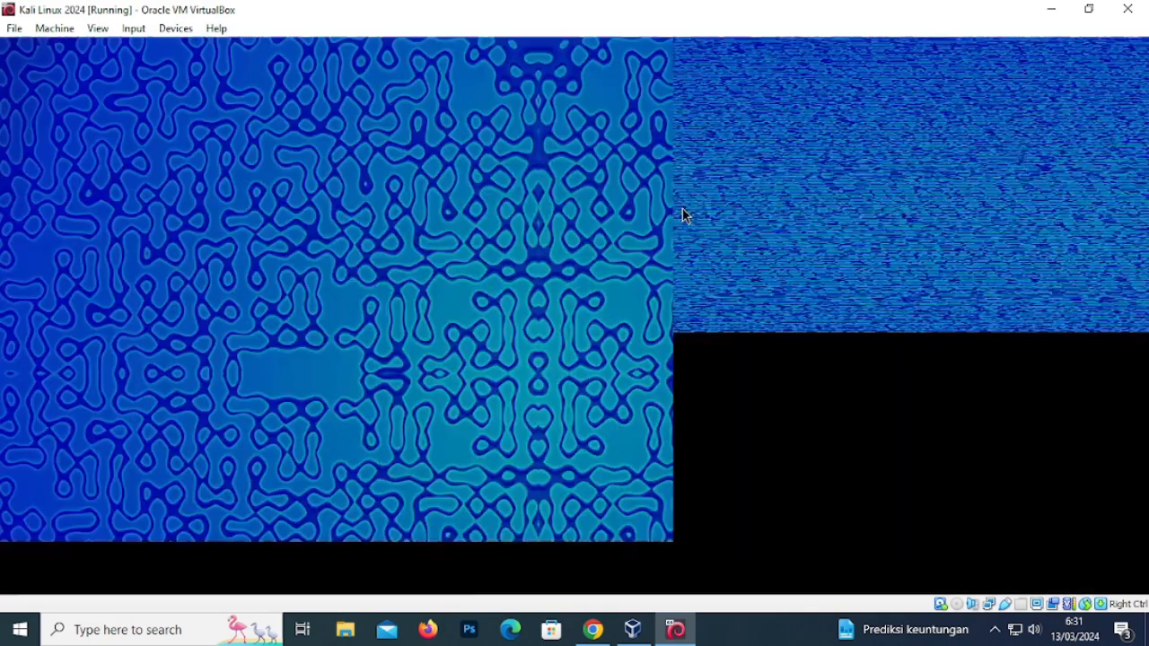